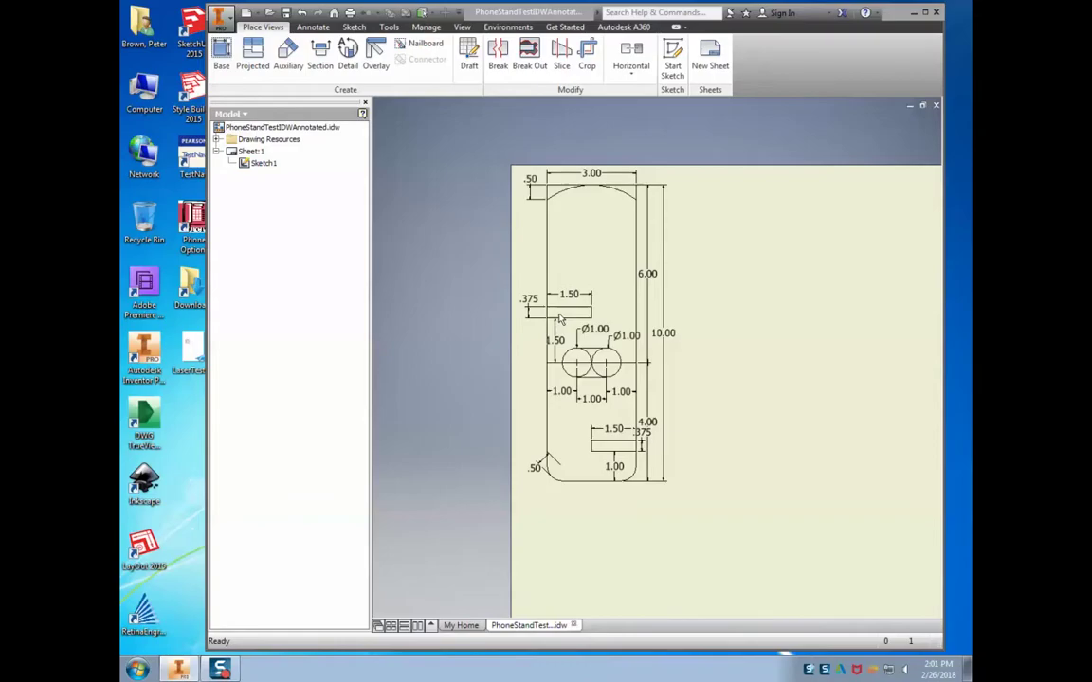
# Export the phone stand drawing to PDF, entering a new file name starting 'Brown_Ph'
pyautogui.scroll(1, 559, 320)
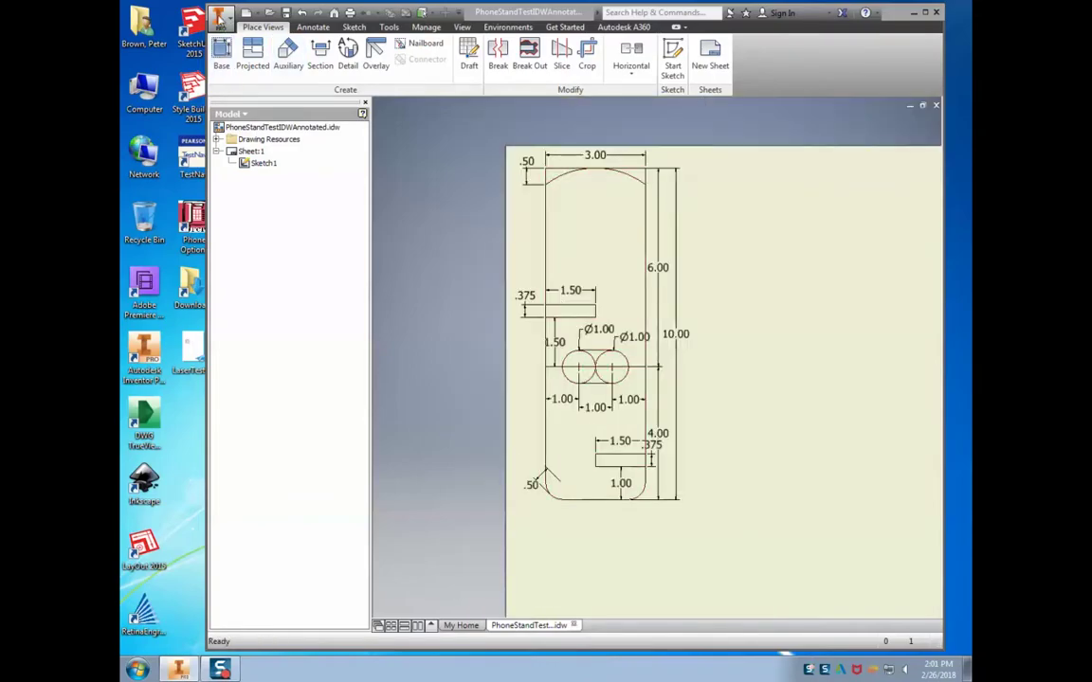
pyautogui.click(219, 17)
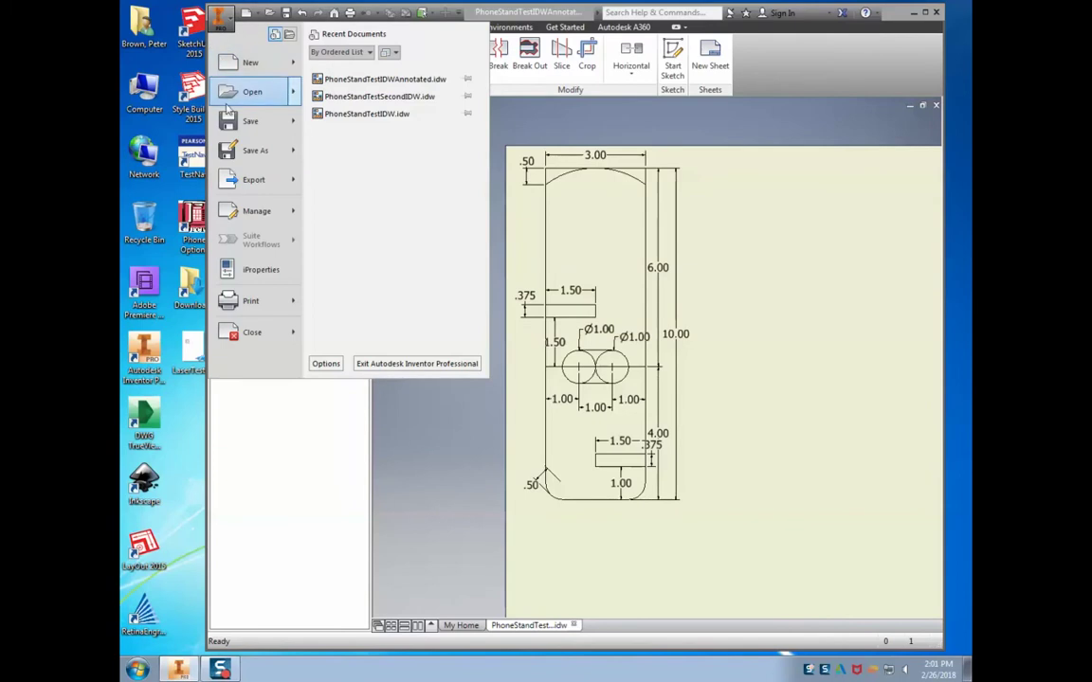
pyautogui.moveTo(250, 184)
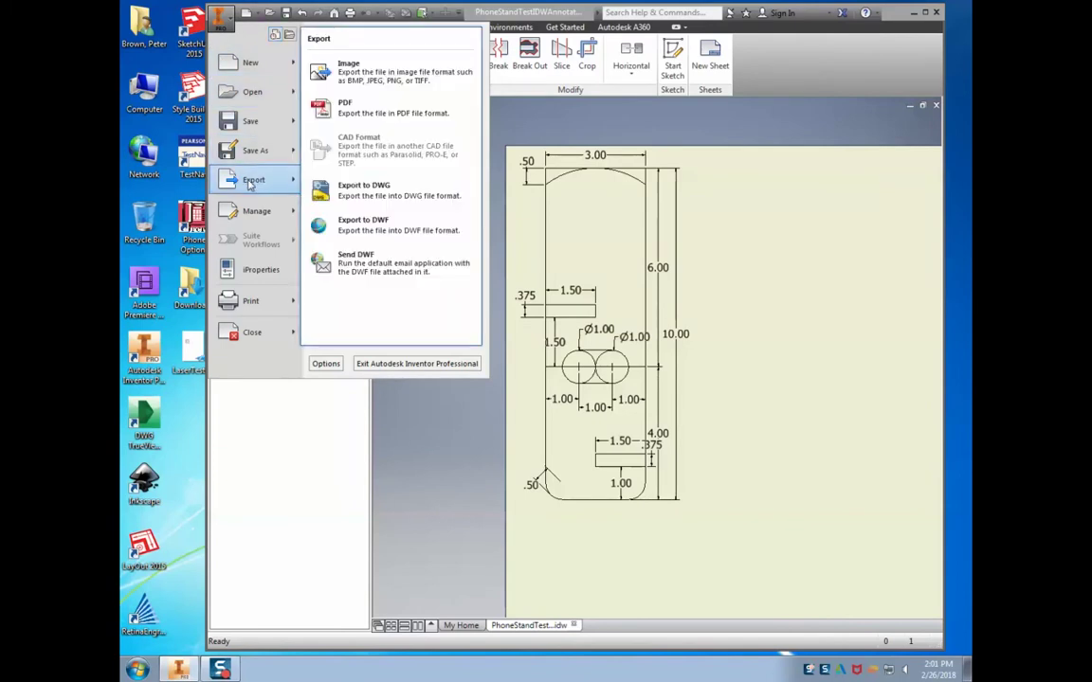
pyautogui.click(360, 114)
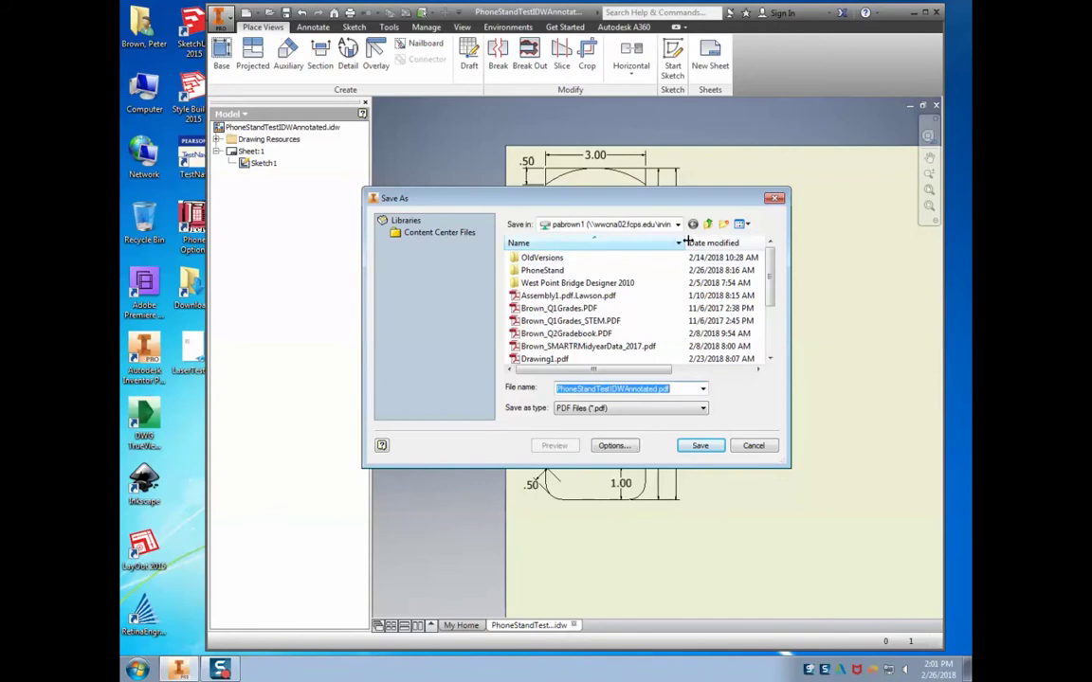
pyautogui.write('Brown')
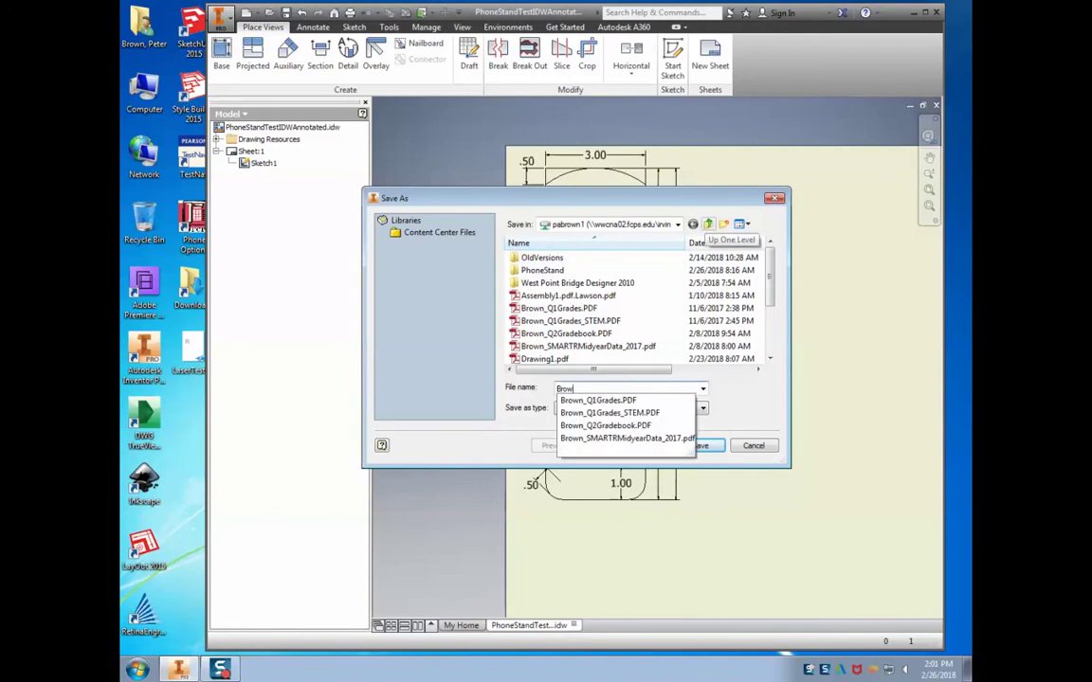
pyautogui.write('_PhoneStand')
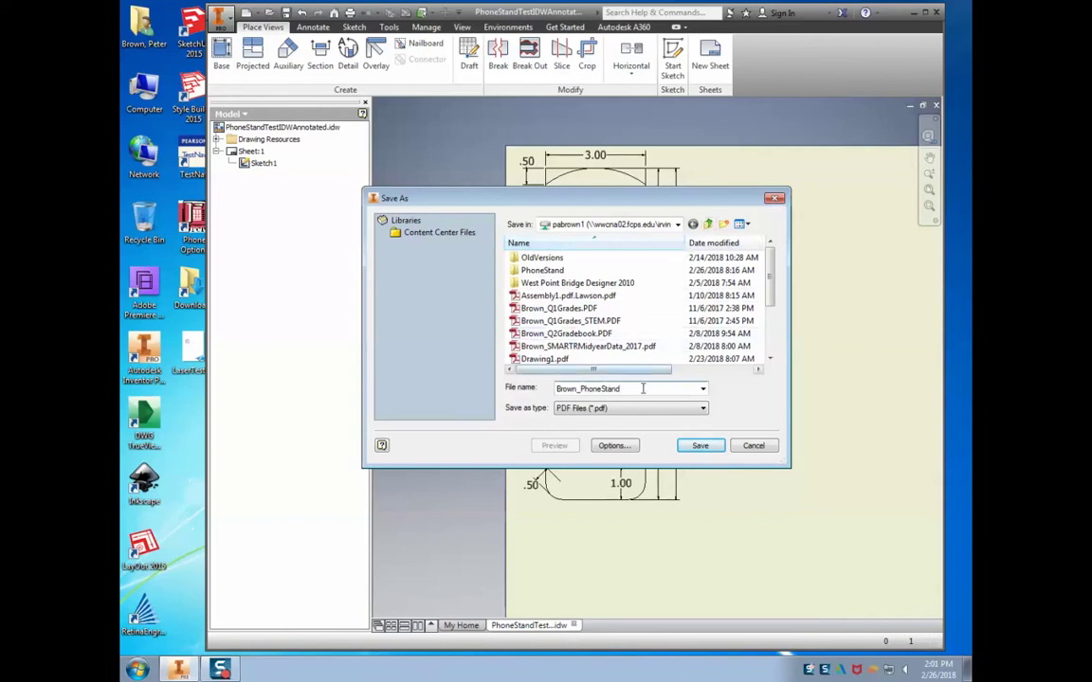
# Save the PDF under the new name, then launch Inkscape through the Windows 'inksc' search
pyautogui.click(711, 449)
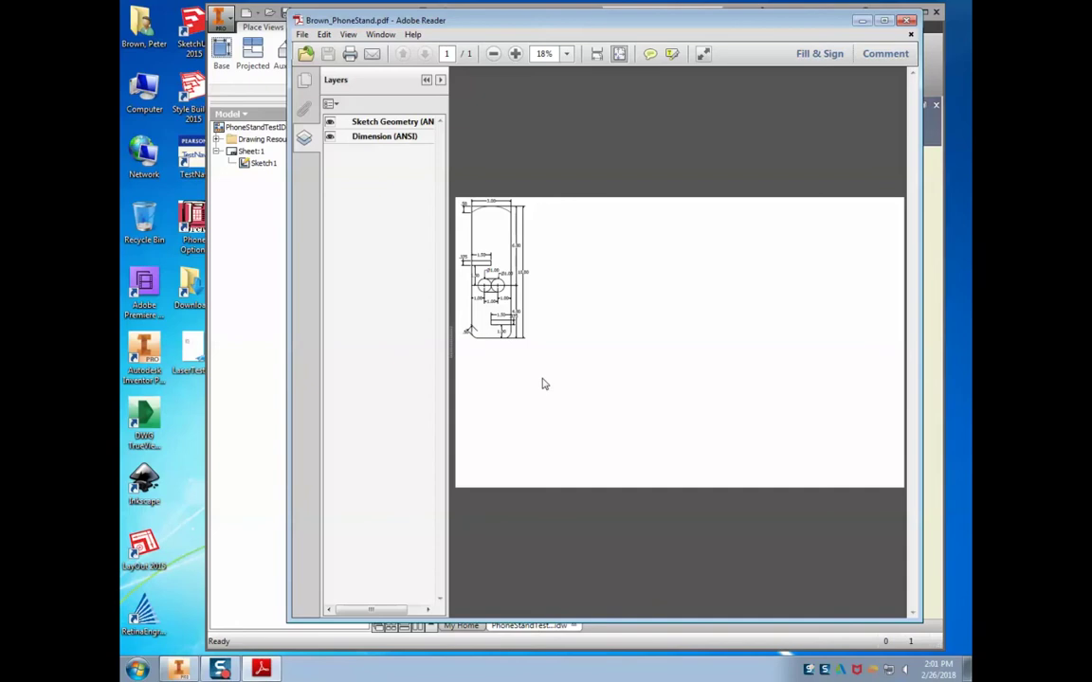
pyautogui.click(142, 483)
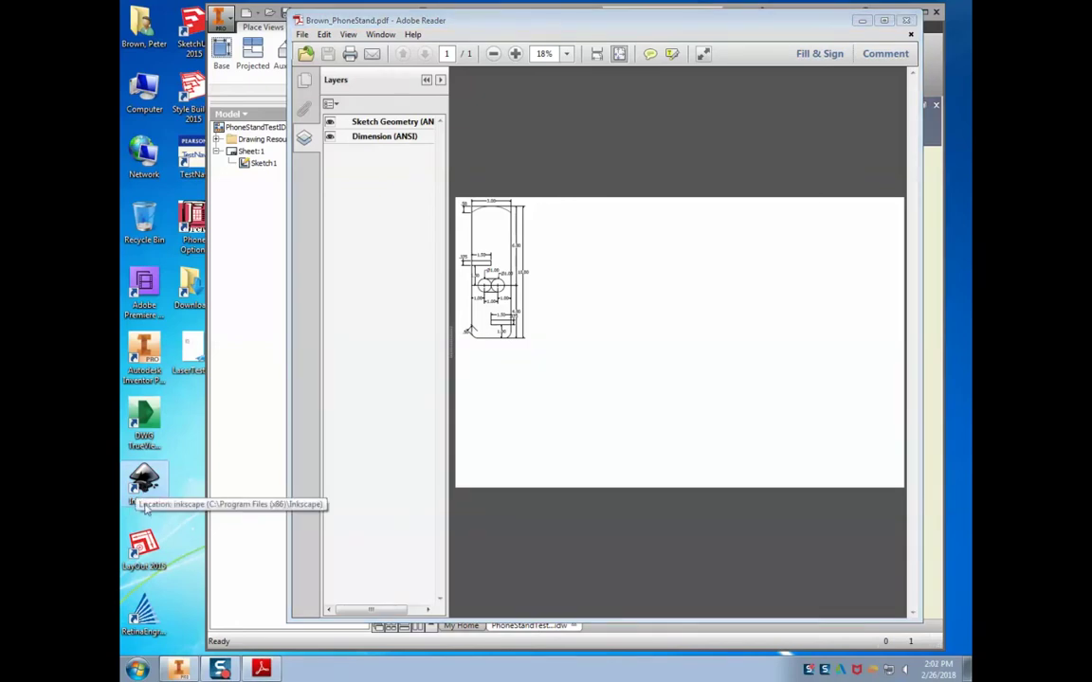
pyautogui.click(139, 670)
pyautogui.write('ink')
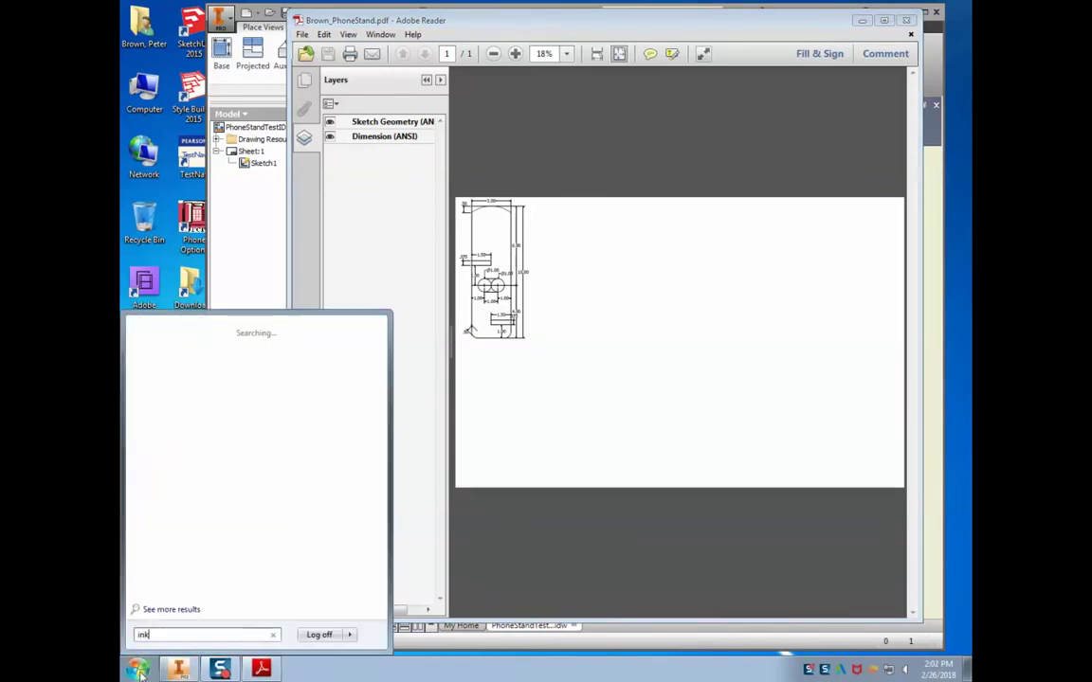
pyautogui.write('sc')
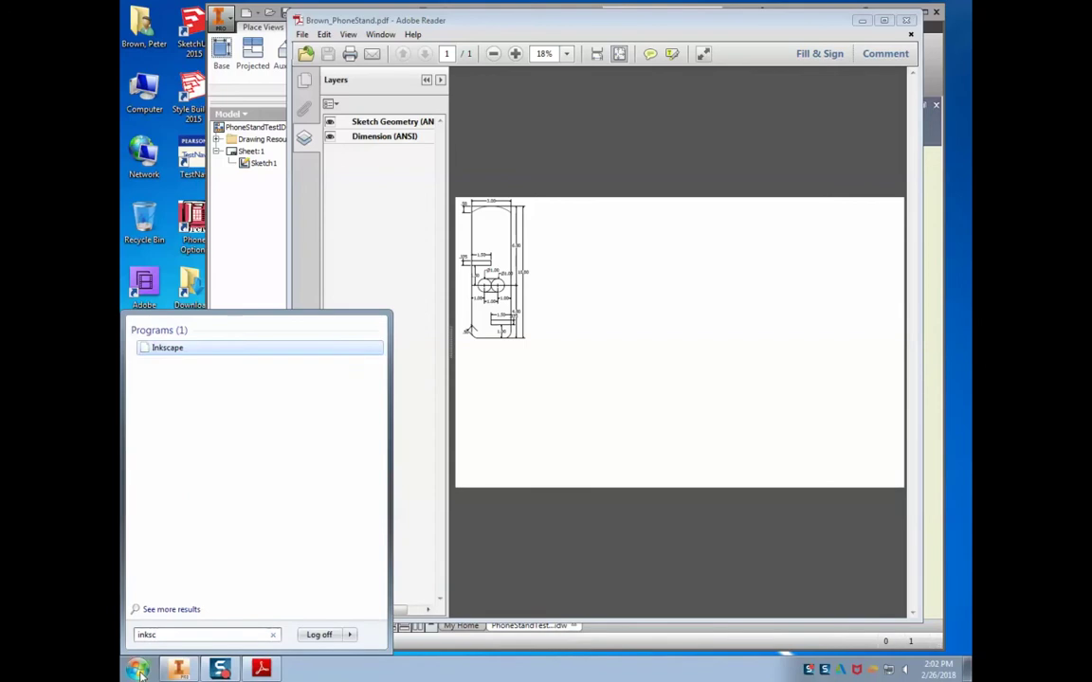
pyautogui.click(155, 352)
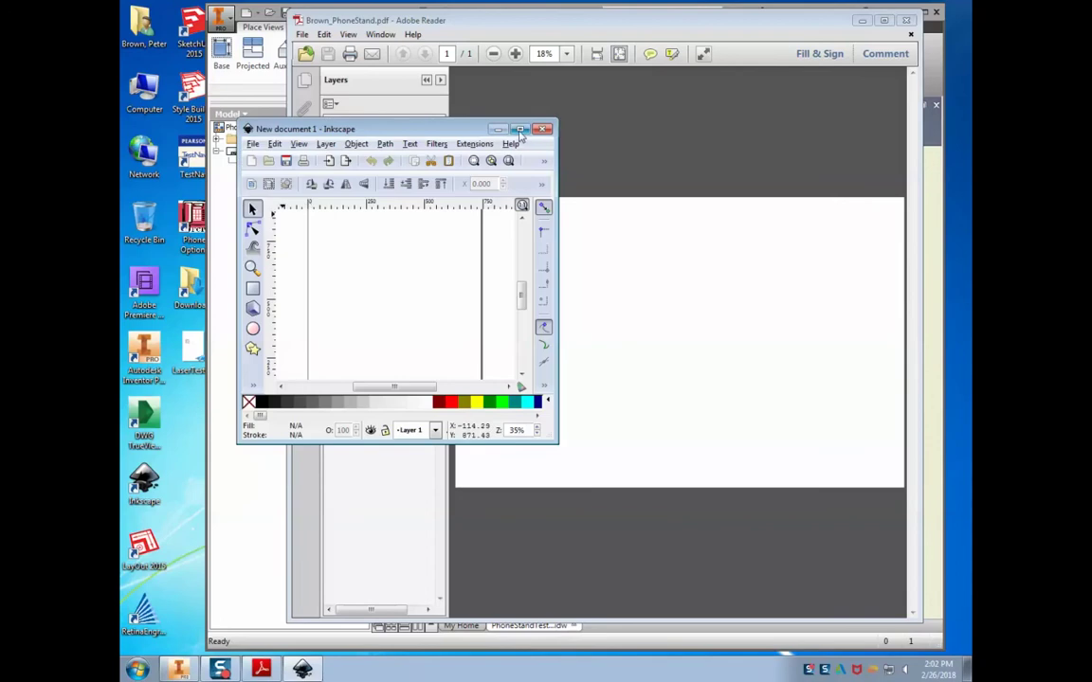
# Maximize Inkscape and open the exported phone stand PDF with default import settings
pyautogui.doubleClick(396, 129)
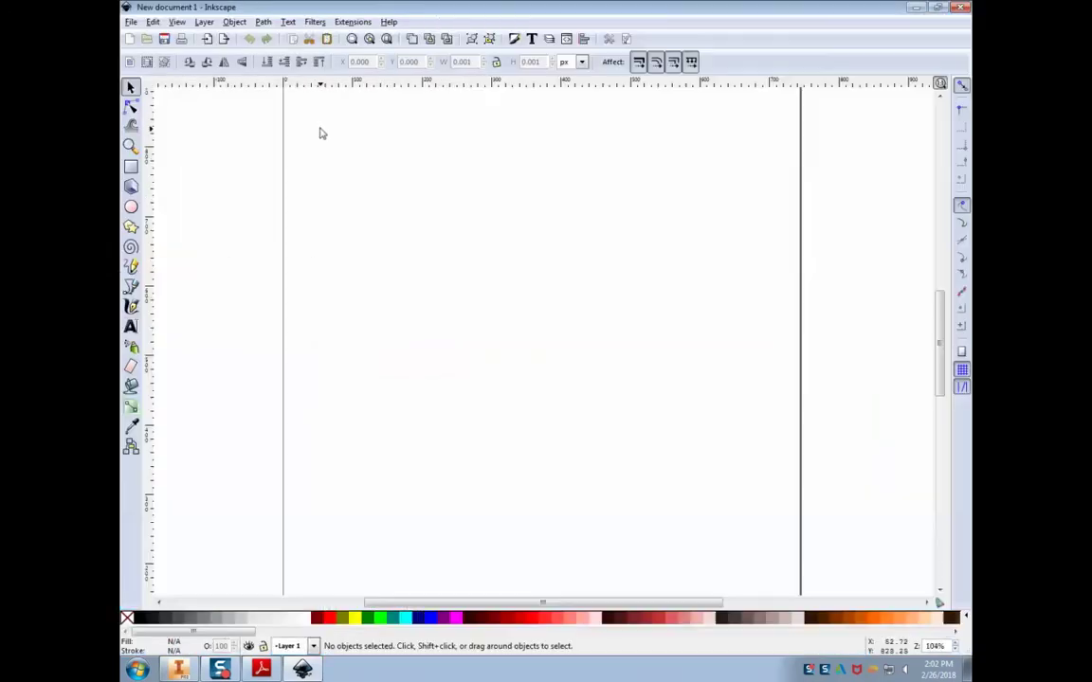
pyautogui.click(132, 21)
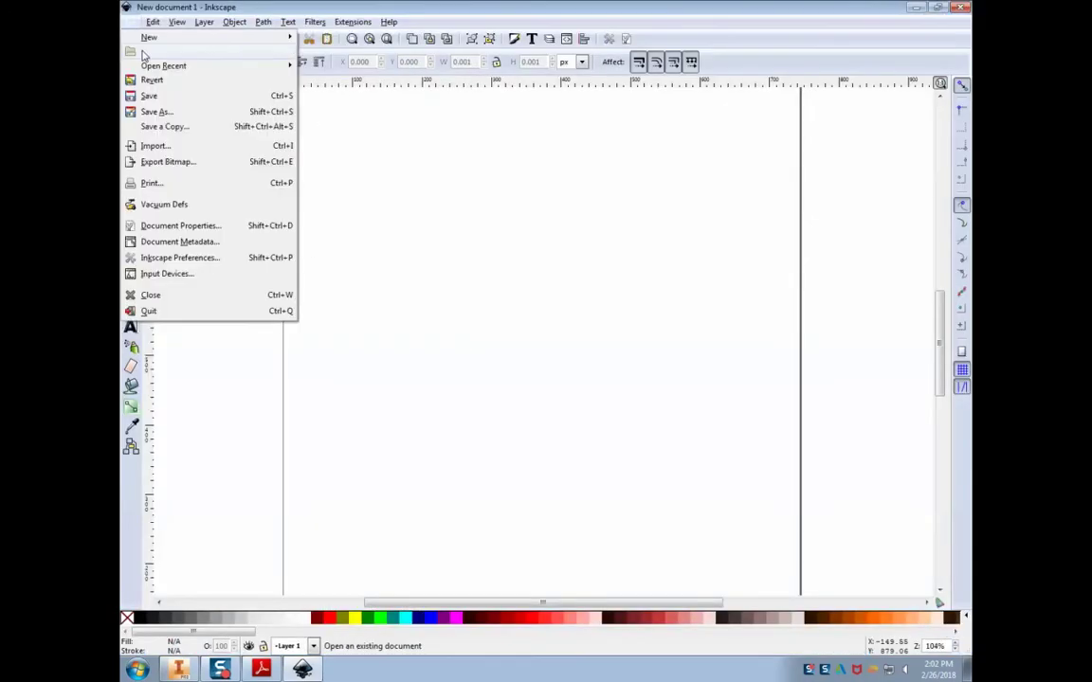
pyautogui.click(143, 52)
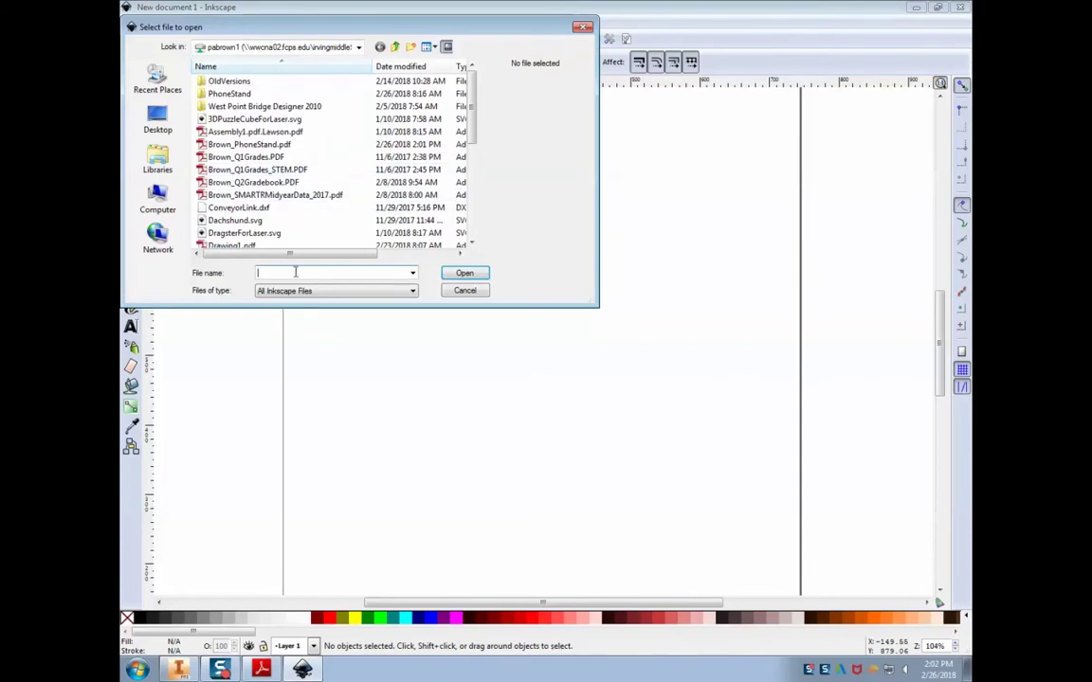
pyautogui.click(265, 144)
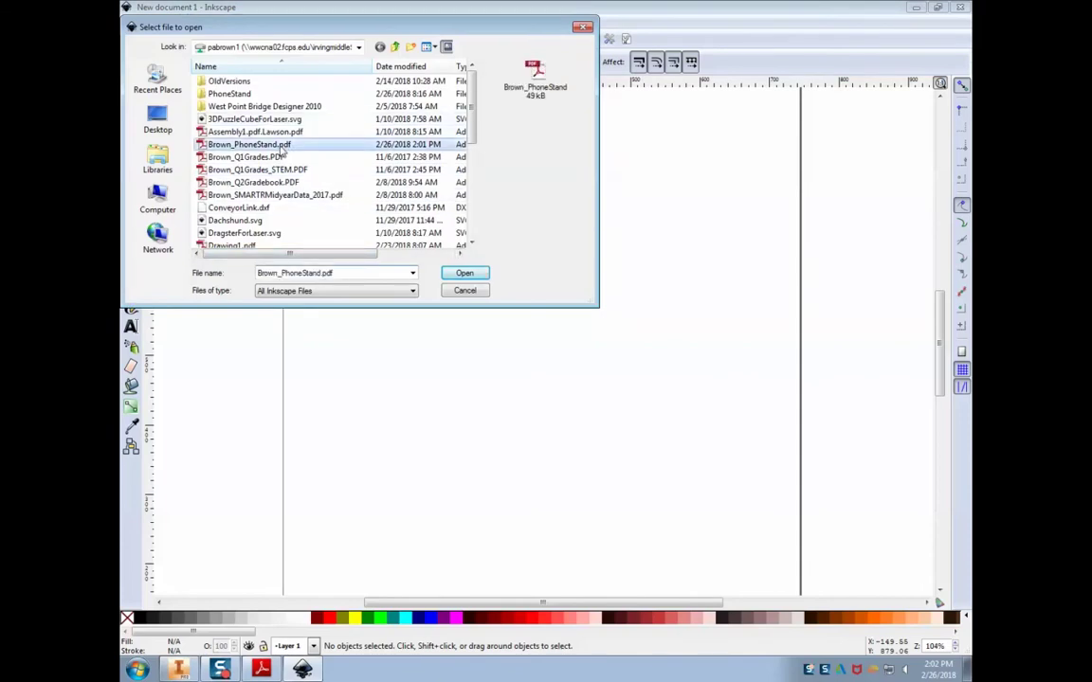
pyautogui.click(466, 274)
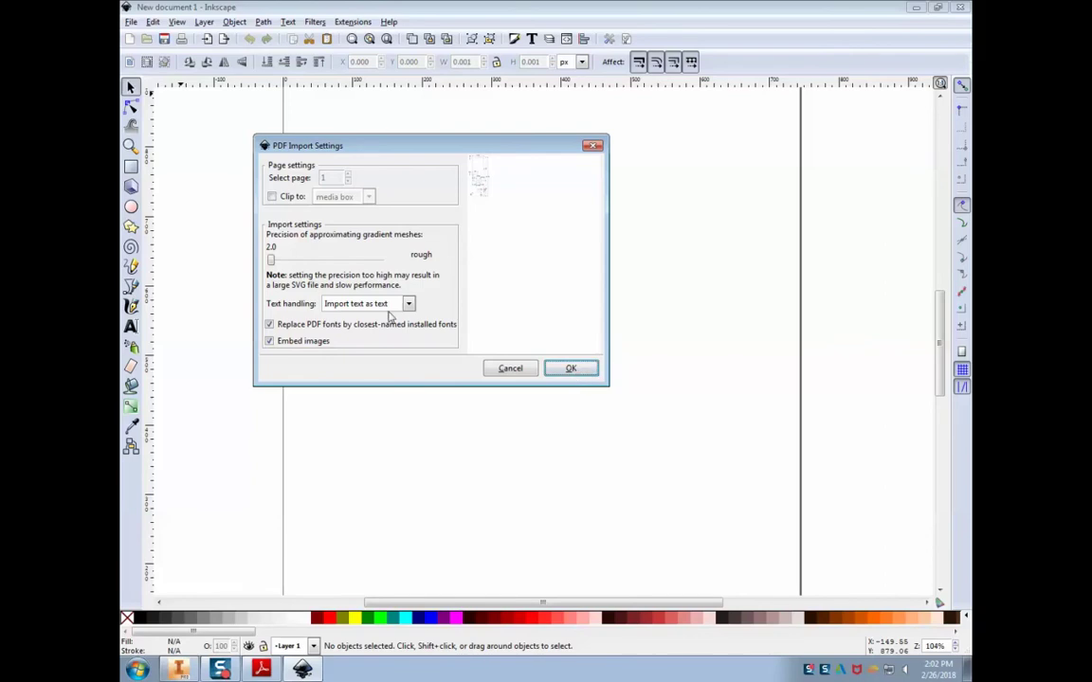
pyautogui.click(571, 369)
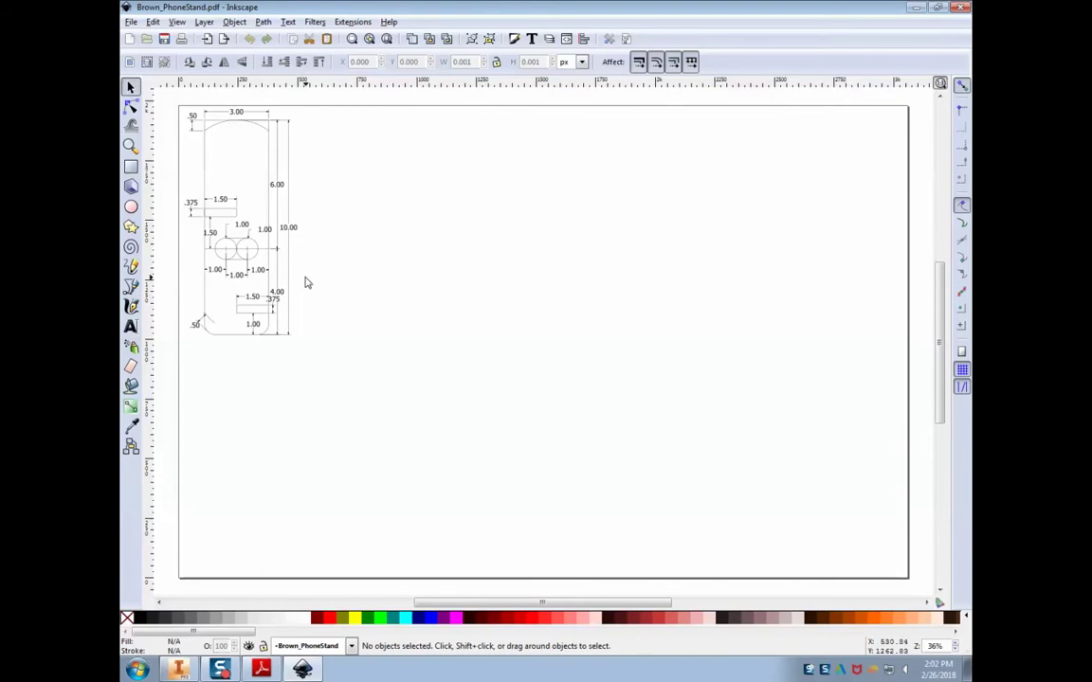
# Drag the dimension lines and labels away from the outline and delete them
pyautogui.click(296, 233)
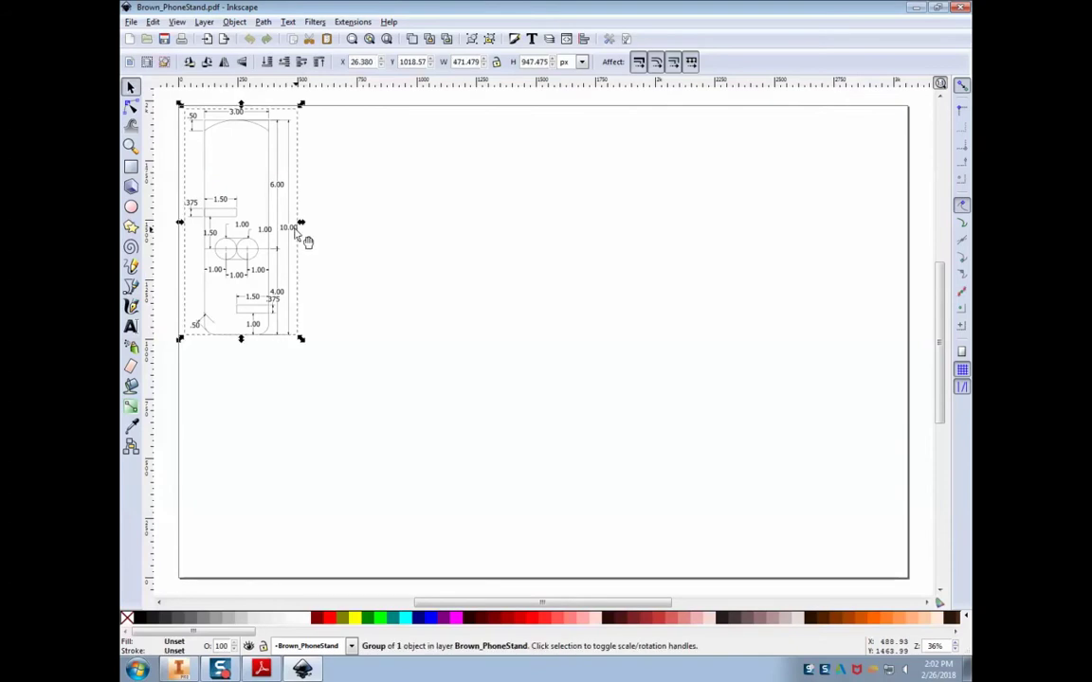
pyautogui.click(314, 234)
pyautogui.click(292, 231)
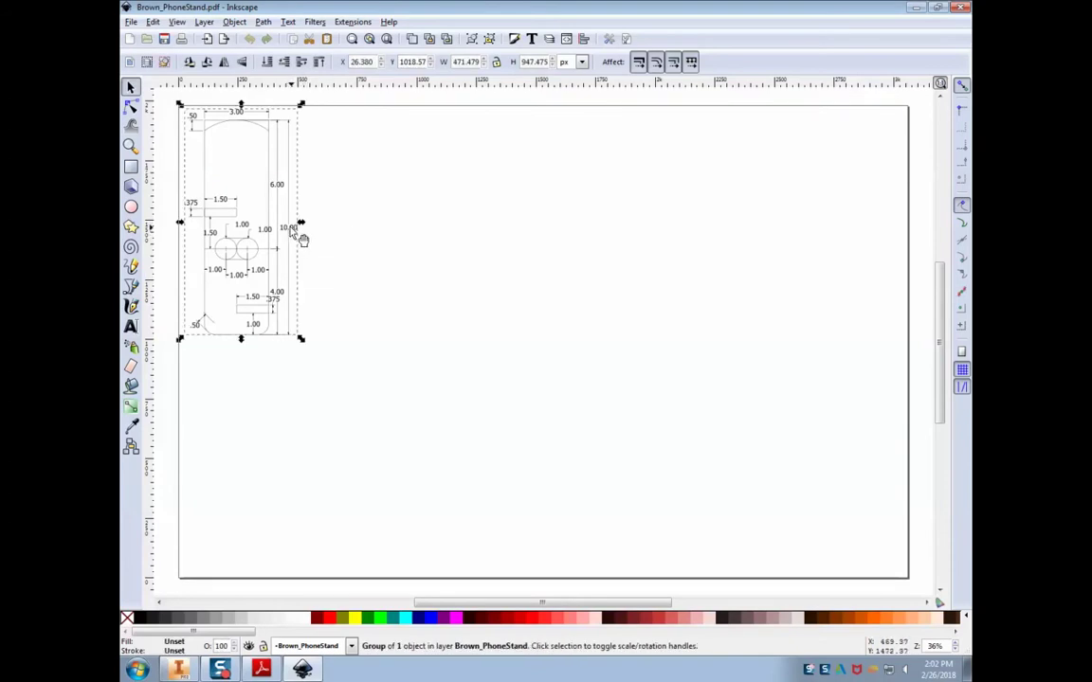
pyautogui.moveTo(290, 236)
pyautogui.mouseDown()
pyautogui.moveTo(342, 246)
pyautogui.moveTo(497, 239)
pyautogui.mouseUp()
pyautogui.click(498, 239)
pyautogui.moveTo(276, 244); pyautogui.dragTo(464, 244)
pyautogui.click(465, 244)
pyautogui.click(428, 237)
pyautogui.click(438, 278)
pyautogui.press('Delete')
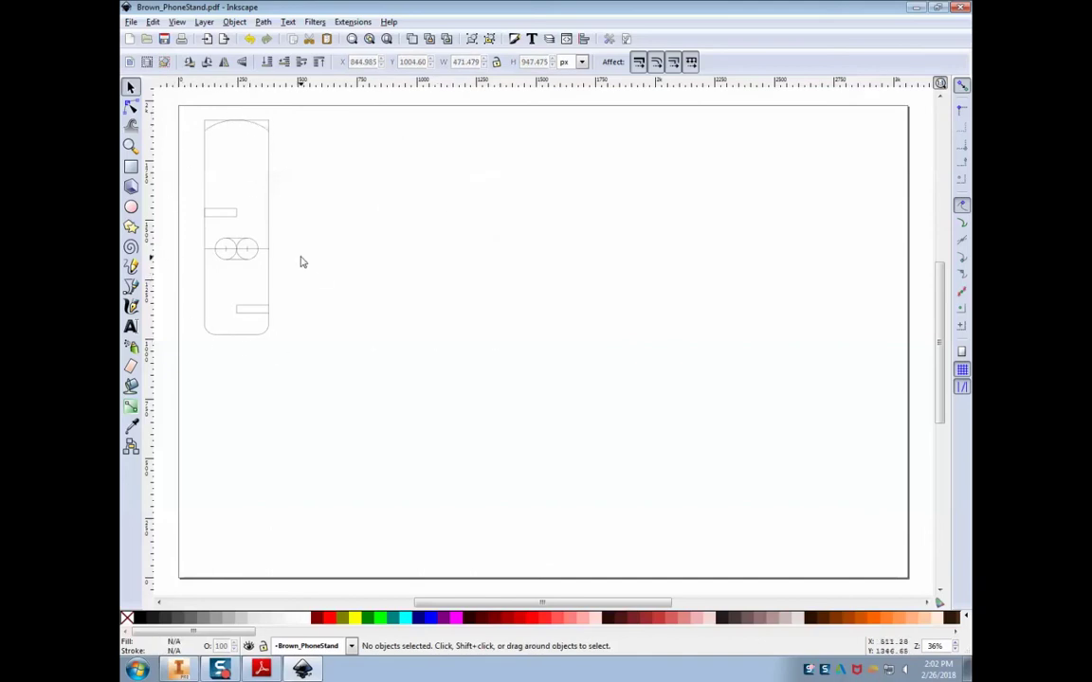
# Add a text frame below the two circles and type the owner's name, starting 'Mr.'
pyautogui.click(130, 328)
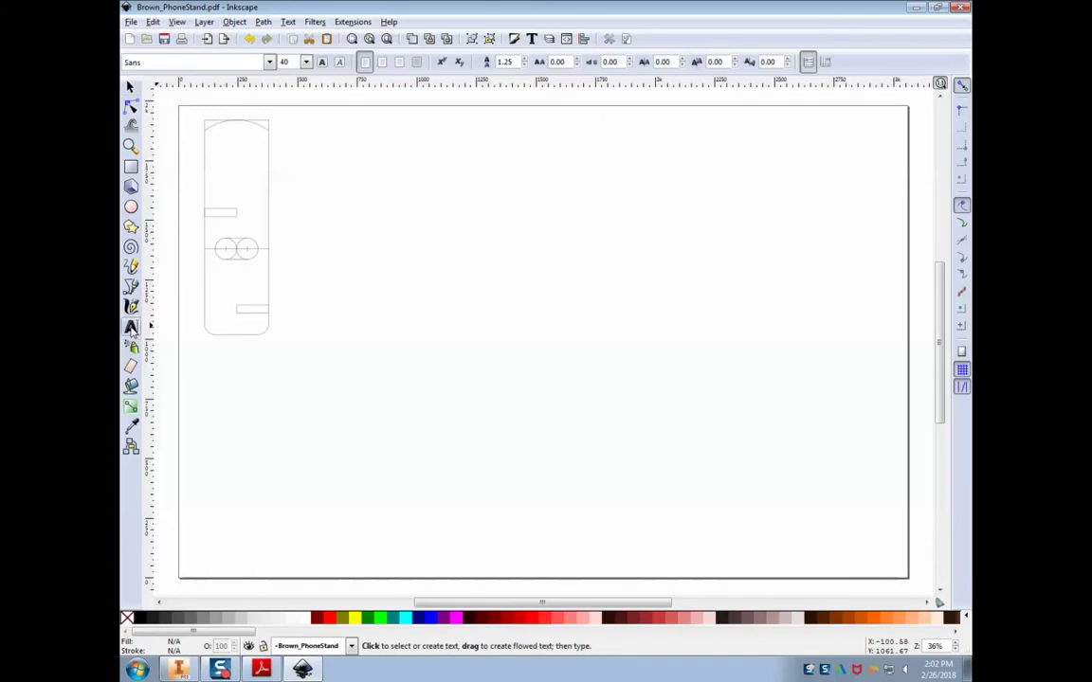
pyautogui.moveTo(214, 273); pyautogui.dragTo(261, 291)
pyautogui.write('Mr. Brown')
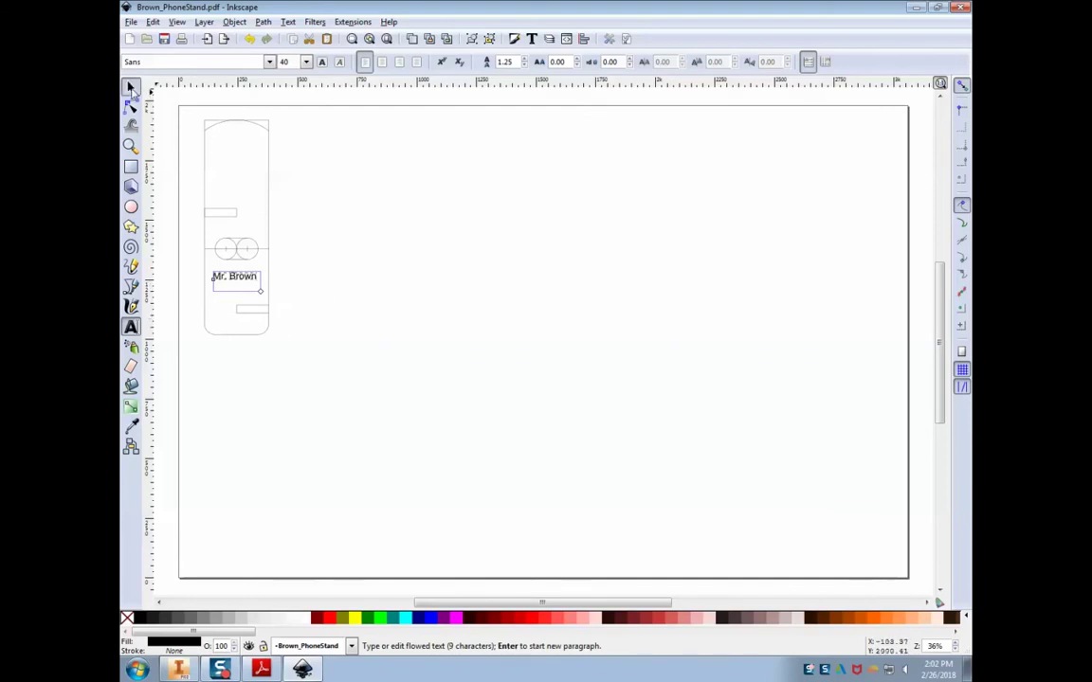
pyautogui.click(131, 87)
pyautogui.doubleClick(241, 290)
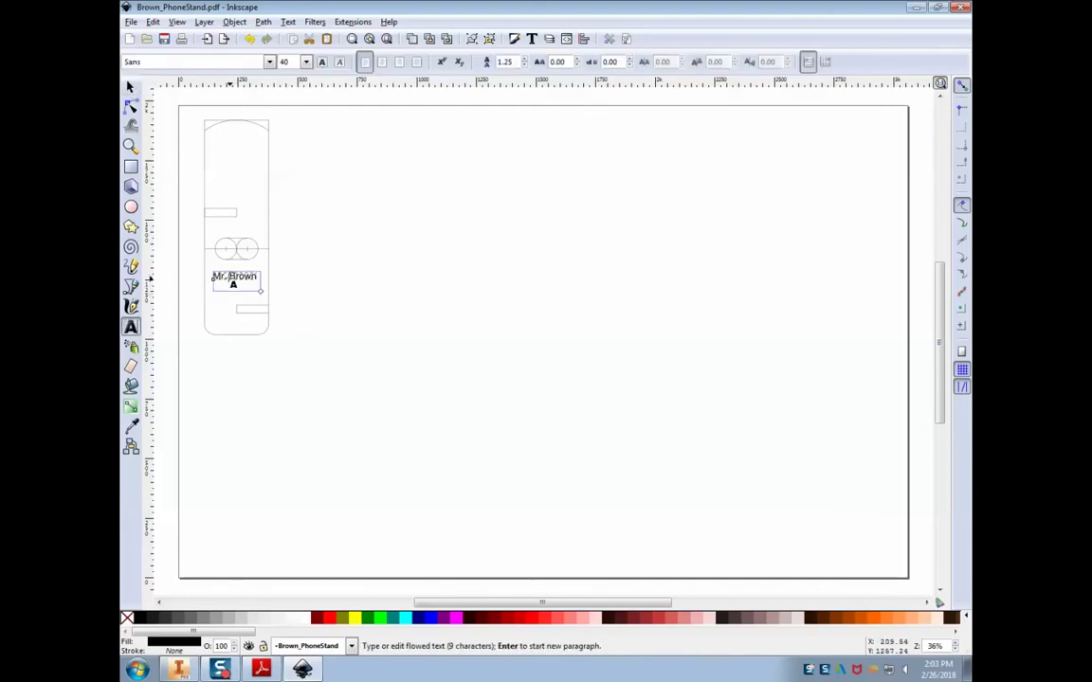
# Rotate the name text 180° so it reads upside down
pyautogui.click(131, 86)
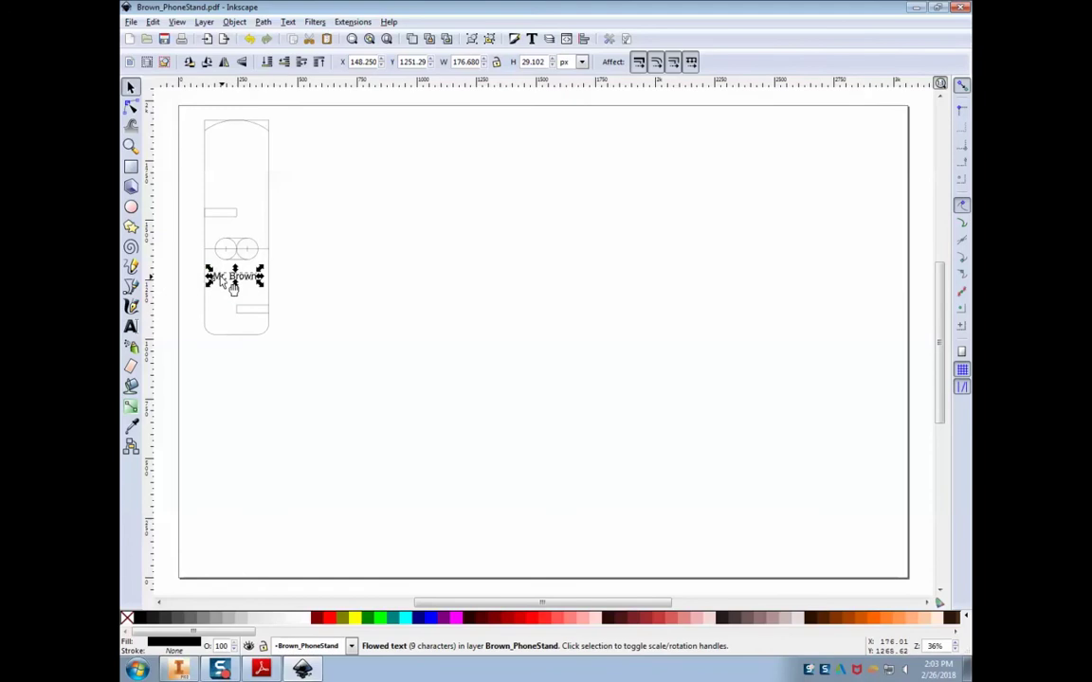
pyautogui.click(236, 276)
pyautogui.moveTo(260, 270); pyautogui.dragTo(215, 285)
pyautogui.click(298, 270)
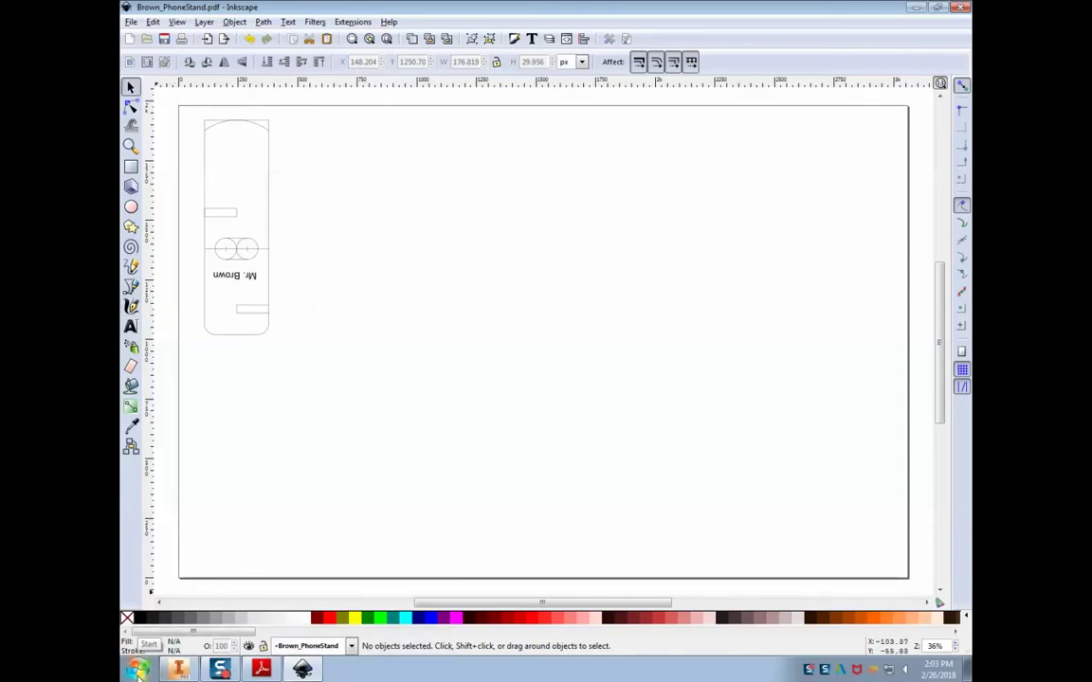
# Launch Google Chrome and go to google.com
pyautogui.click(138, 671)
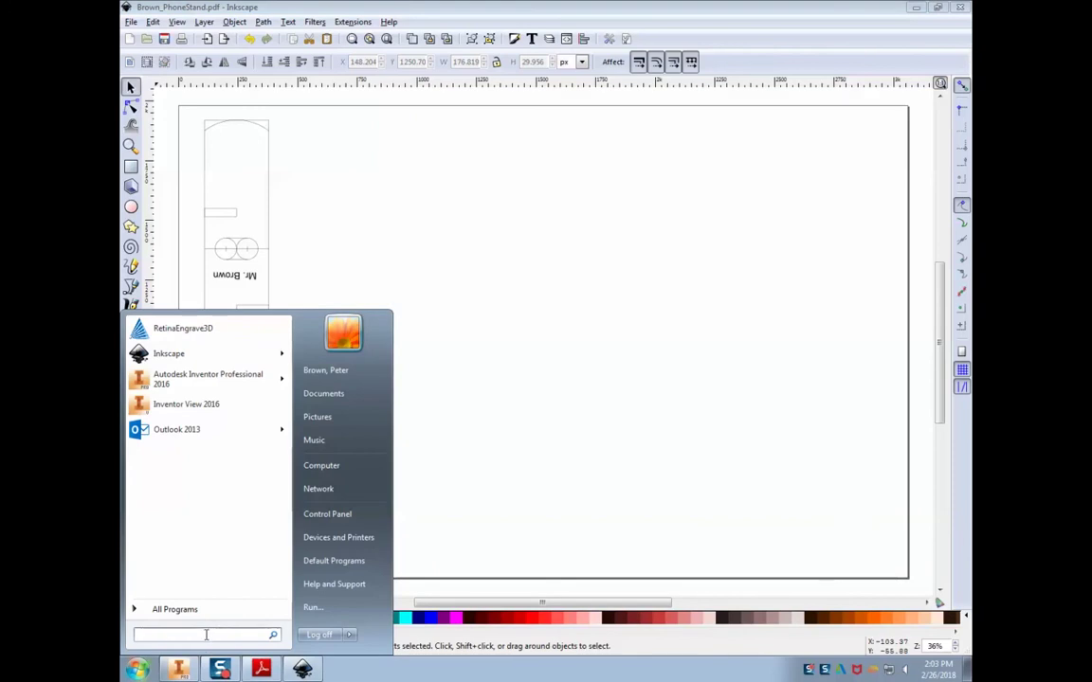
pyautogui.write('chrome')
pyautogui.press('Return')
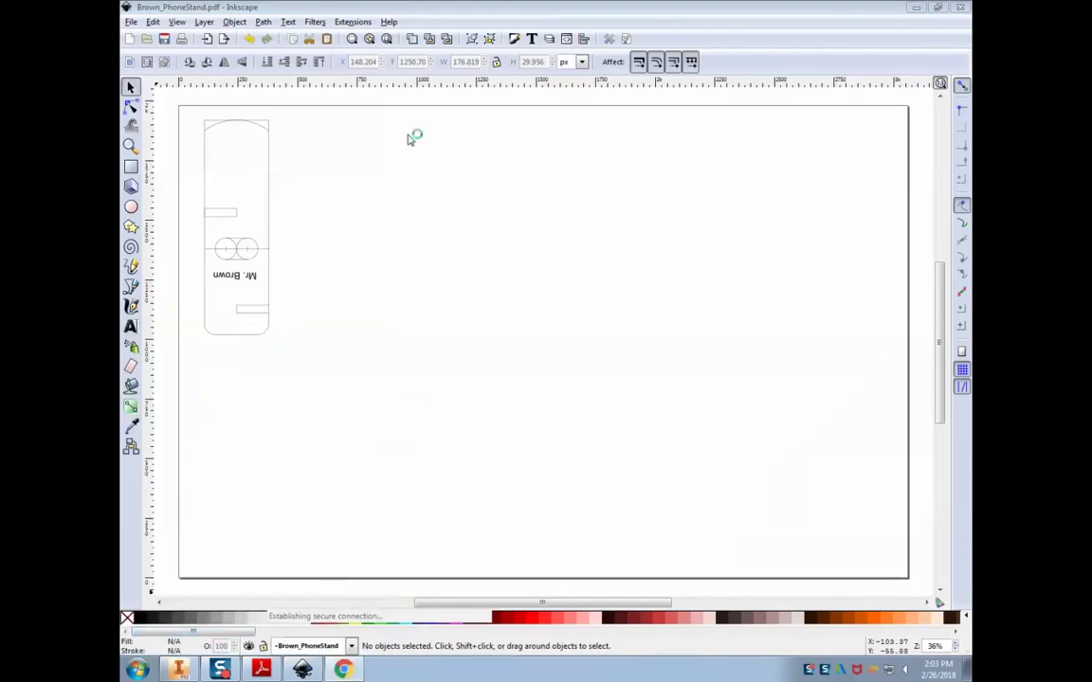
pyautogui.click(413, 102)
pyautogui.write('google.c')
pyautogui.press('Return')
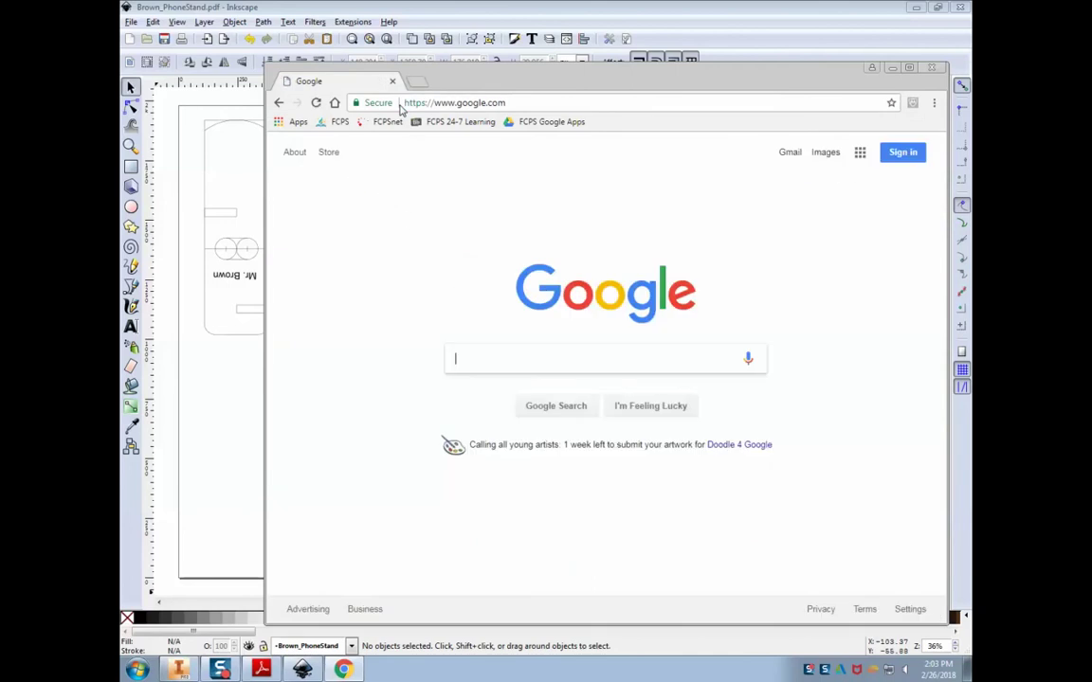
# Search images for 'caps logo', preview the eagle Capitals logo, and copy the image
pyautogui.write('caps logo')
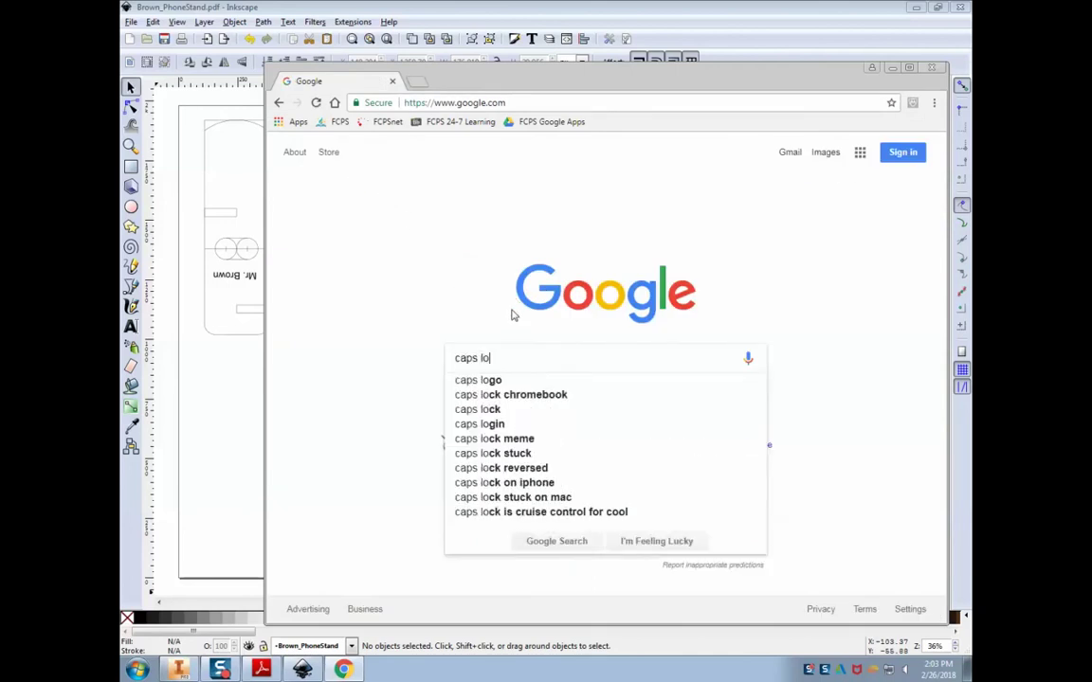
pyautogui.press('Return')
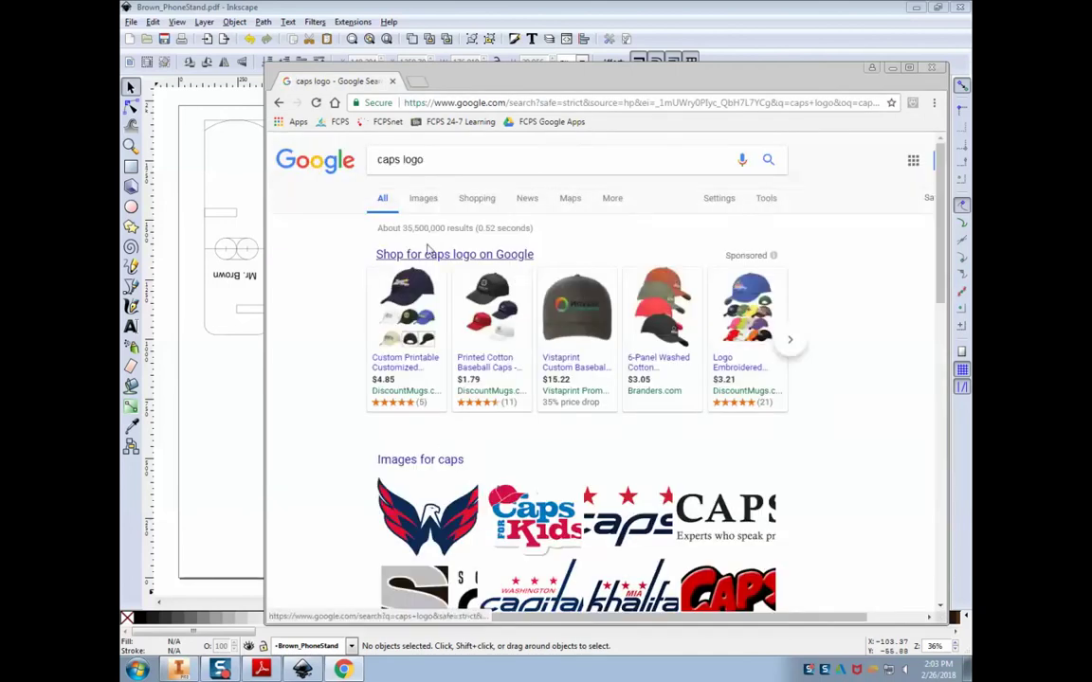
pyautogui.click(423, 198)
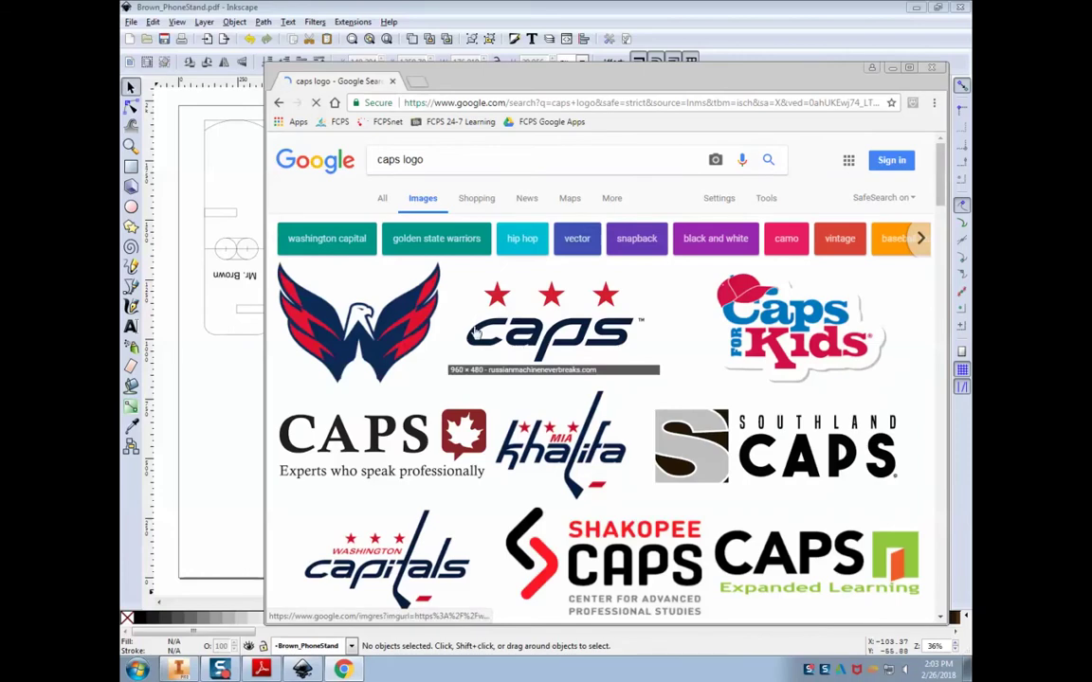
pyautogui.click(379, 336)
pyautogui.rightClick(470, 394)
pyautogui.click(509, 530)
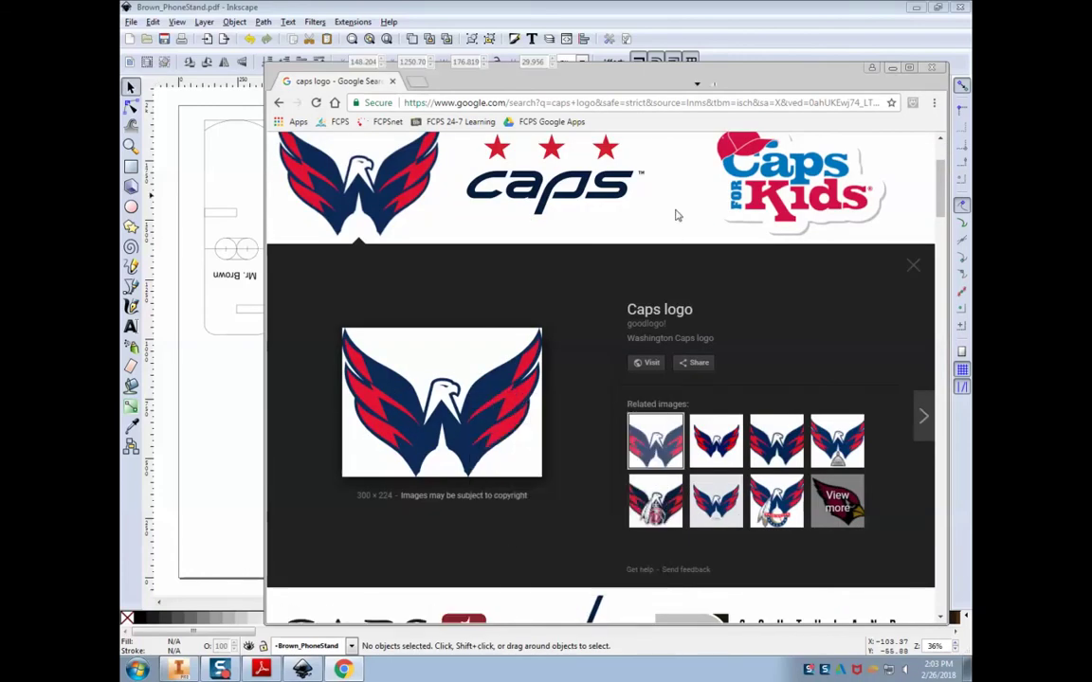
# Paste the copied eagle logo into Inkscape and move it onto the top of the stand
pyautogui.click(892, 68)
pyautogui.rightClick(488, 243)
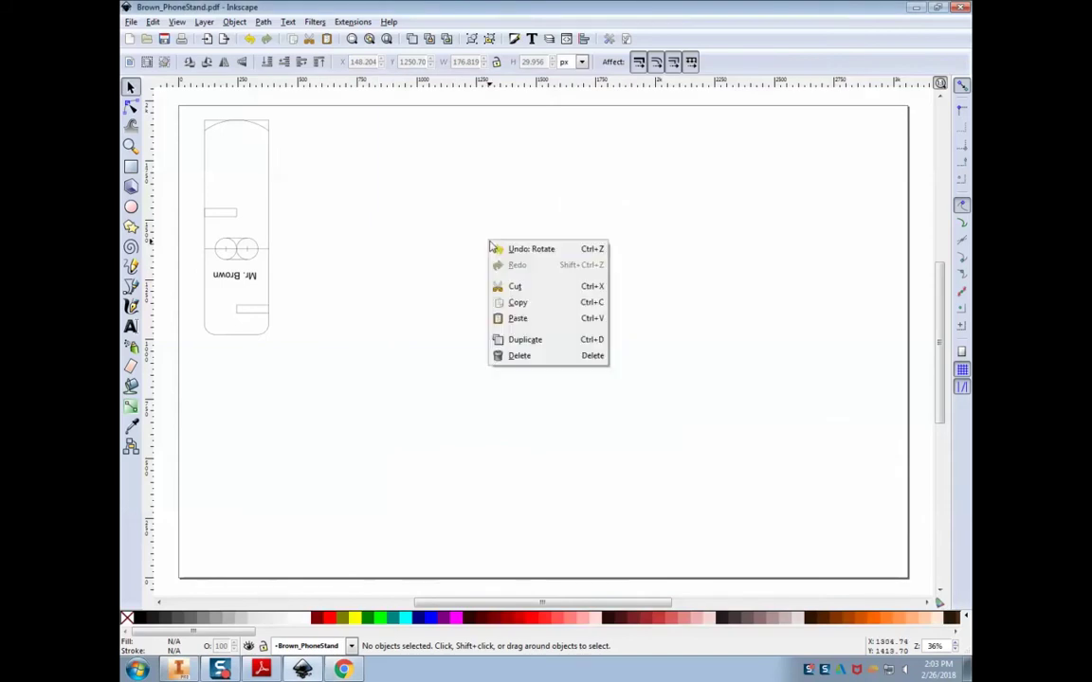
pyautogui.click(517, 318)
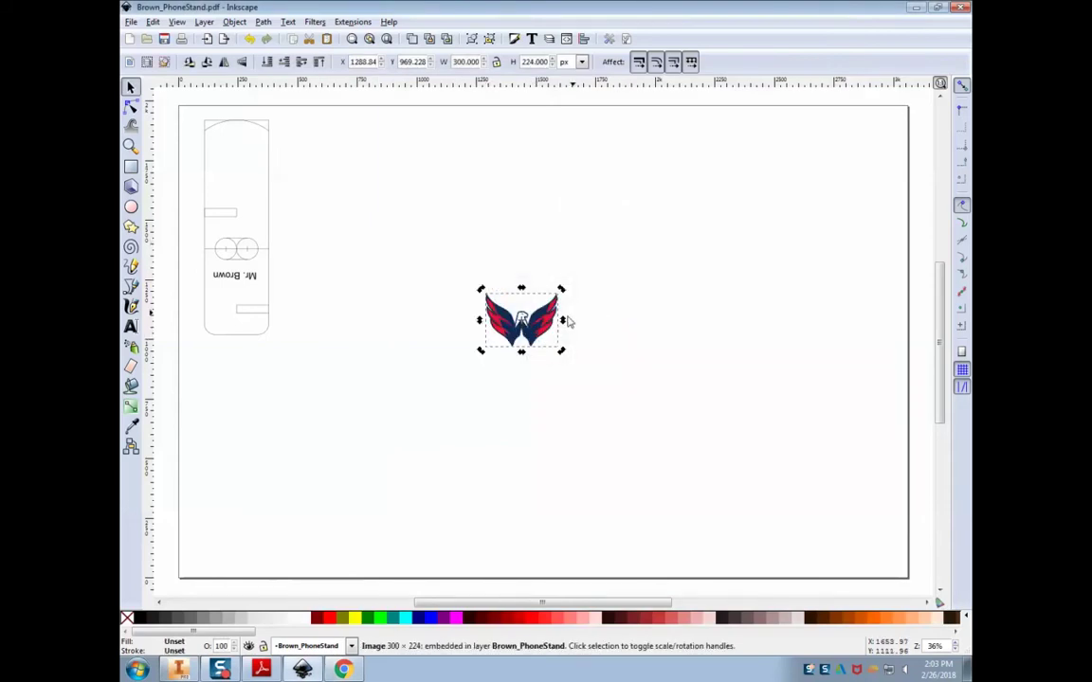
pyautogui.moveTo(538, 347); pyautogui.dragTo(254, 196)
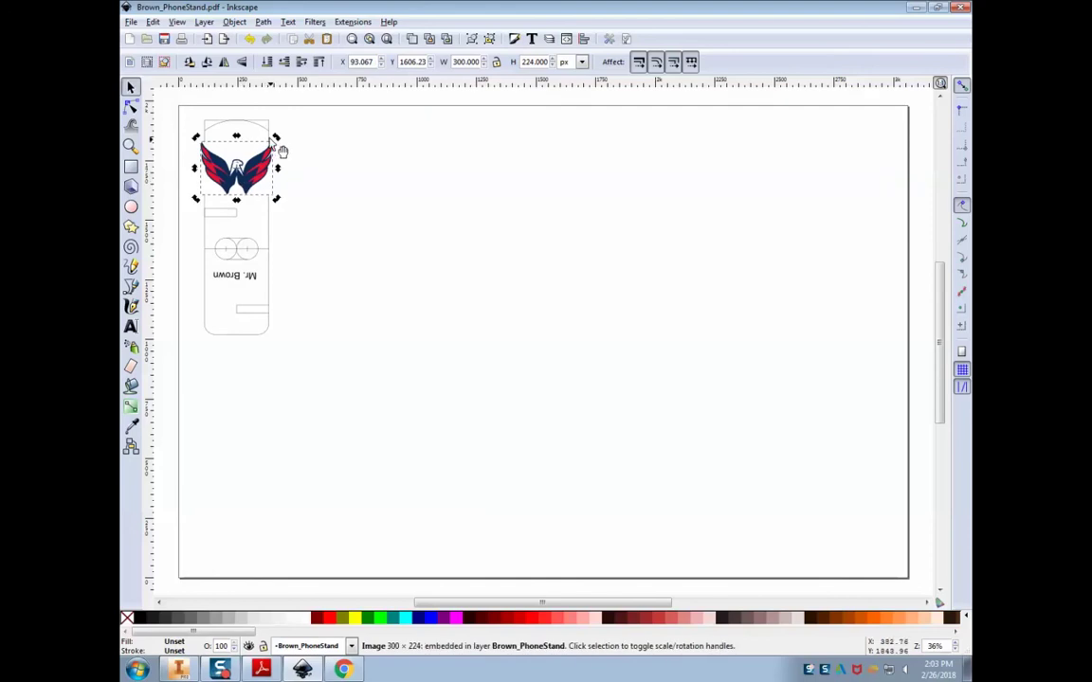
# Scale the eagle logo down to about 221 px wide and reselect it
pyautogui.moveTo(277, 139); pyautogui.dragTo(268, 170)
pyautogui.click(258, 154)
pyautogui.click(263, 183)
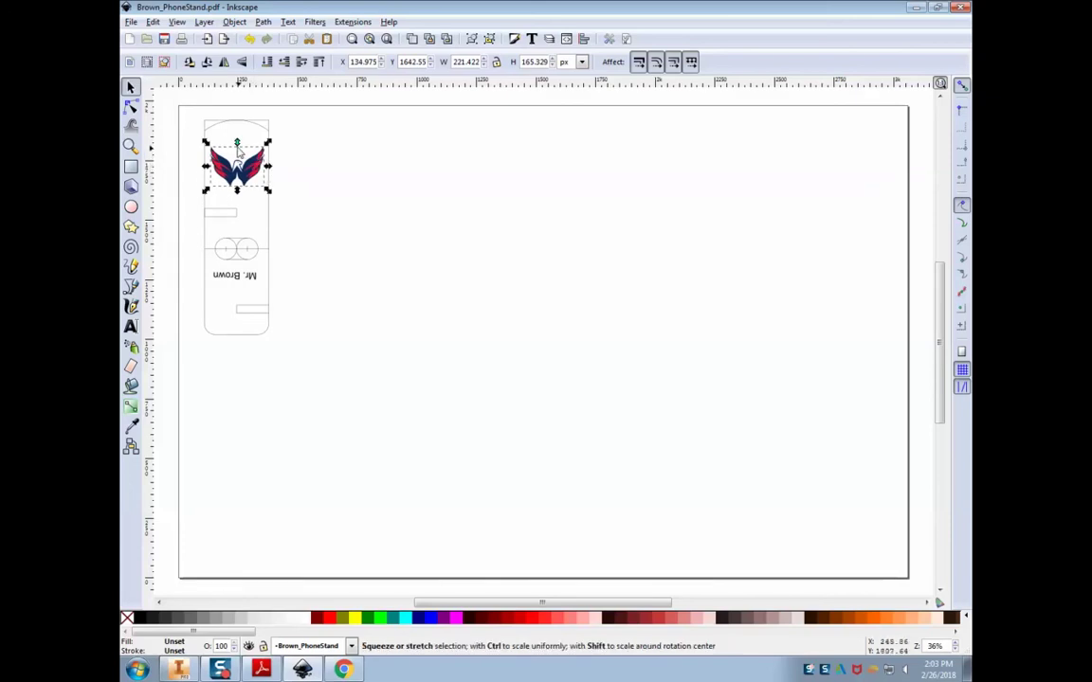
pyautogui.scroll(1, 241, 182)
pyautogui.scroll(-1, 242, 182)
pyautogui.scroll(4, 244, 184)
pyautogui.scroll(8, 241, 180)
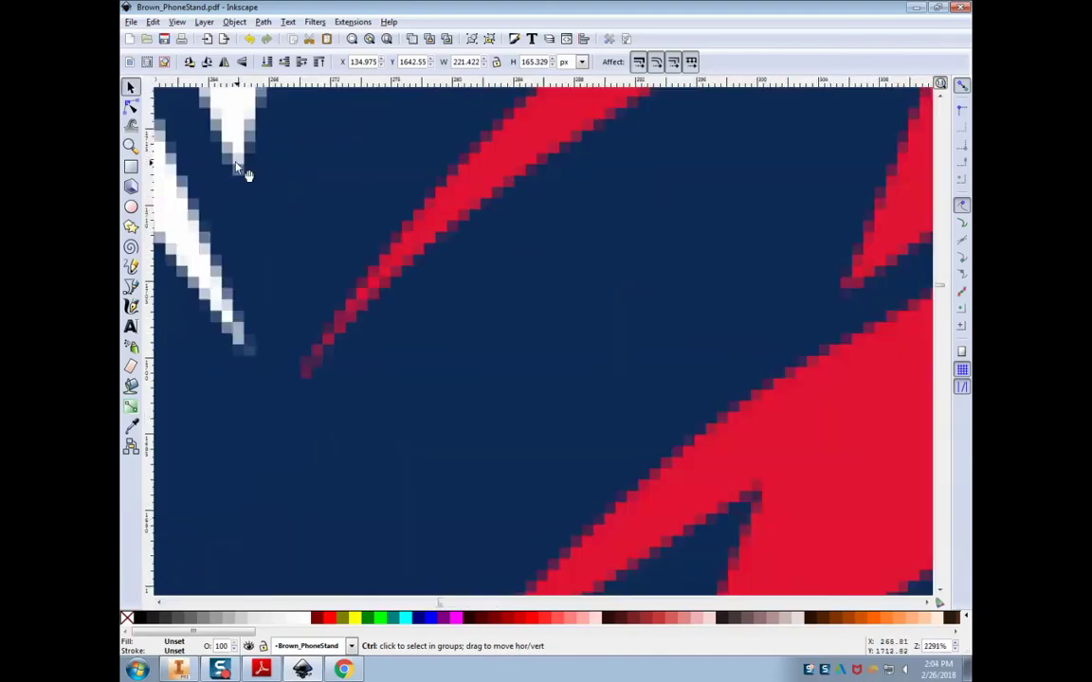
pyautogui.scroll(4, 237, 167)
pyautogui.scroll(-10, 237, 166)
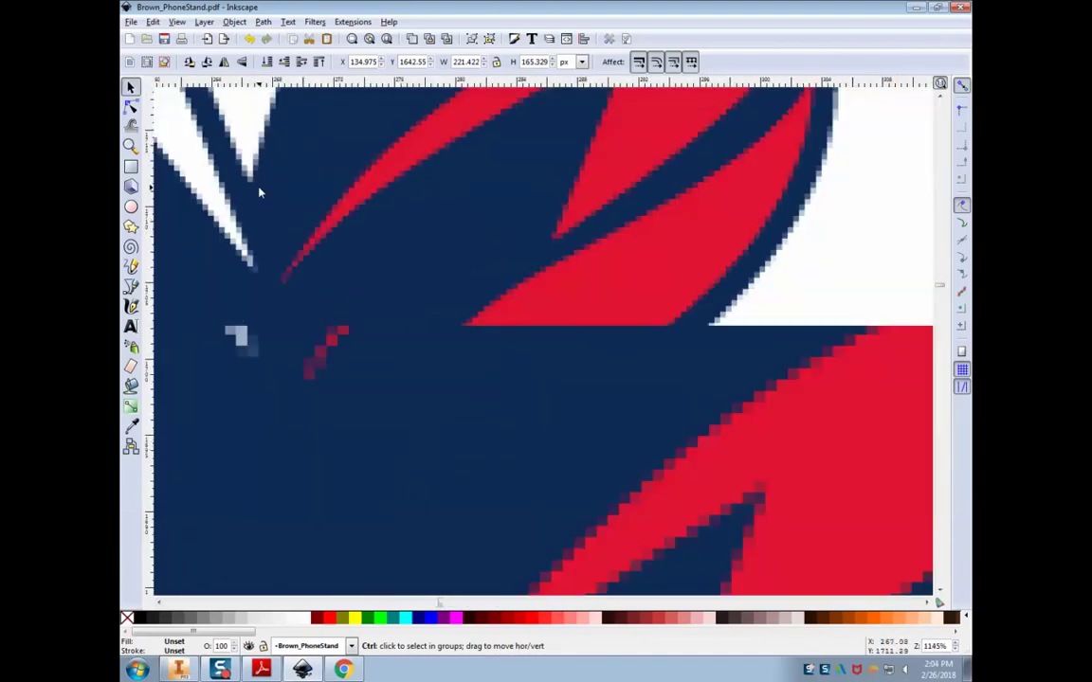
pyautogui.scroll(-4, 259, 190)
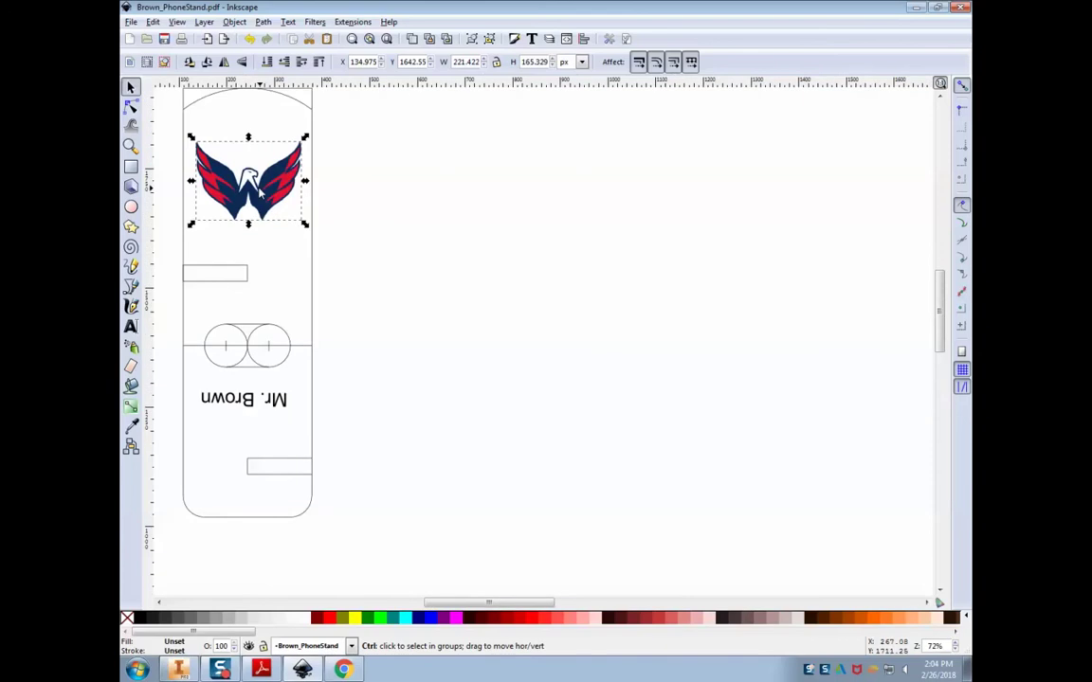
pyautogui.click(354, 179)
pyautogui.click(229, 180)
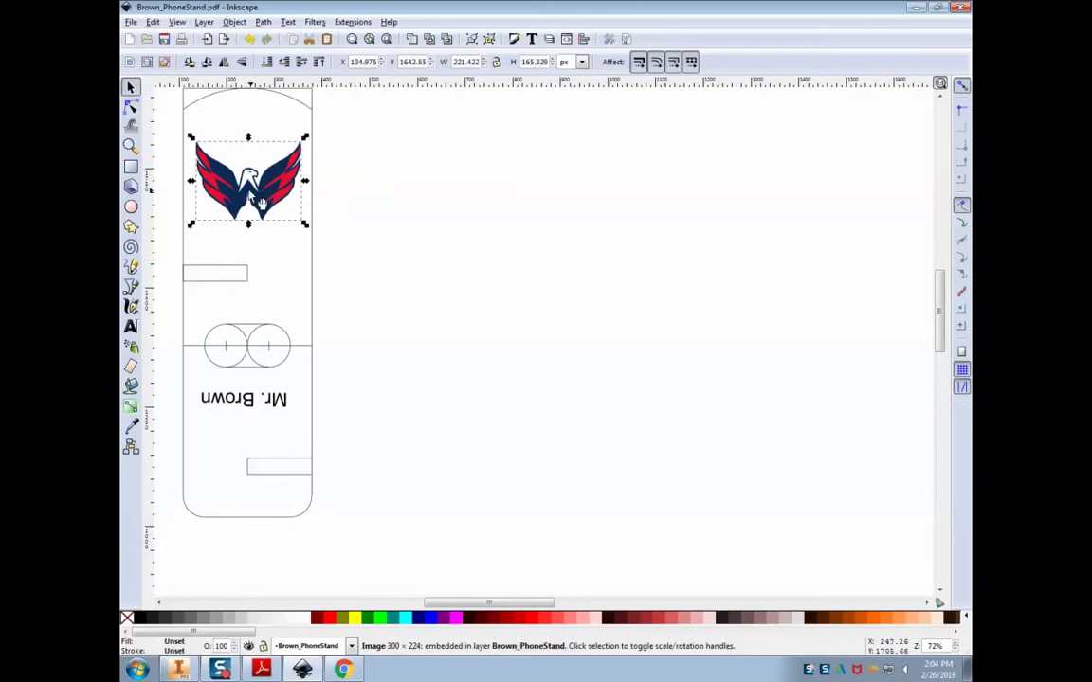
# Trace the logo with default Trace Bitmap settings, then discard the single-colour black result
pyautogui.click(266, 23)
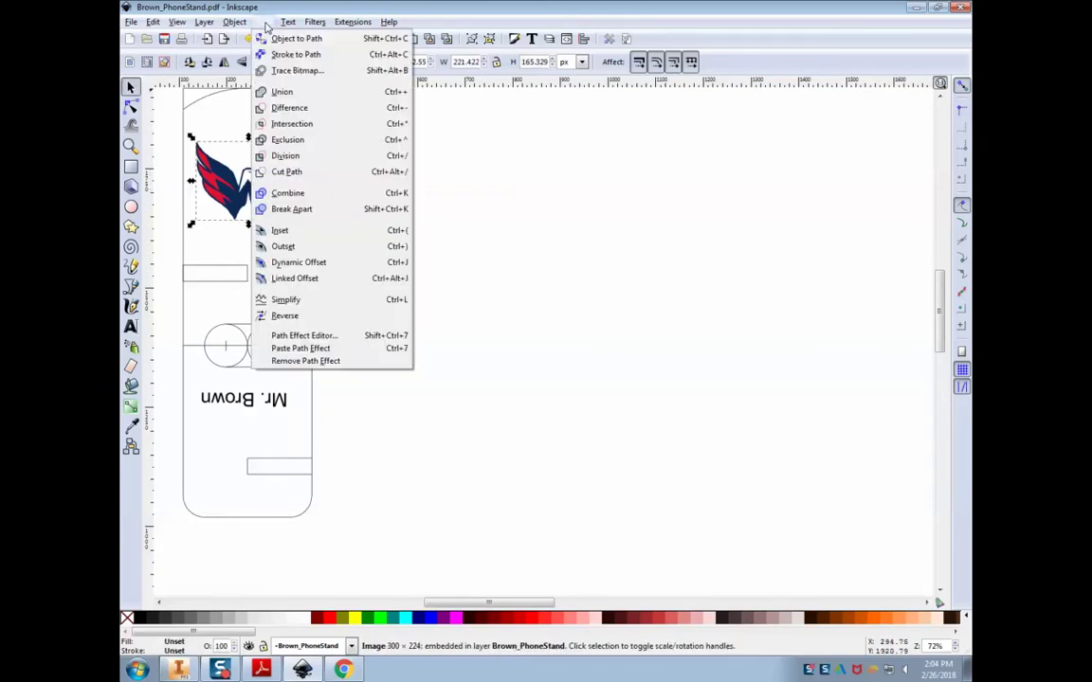
pyautogui.click(287, 74)
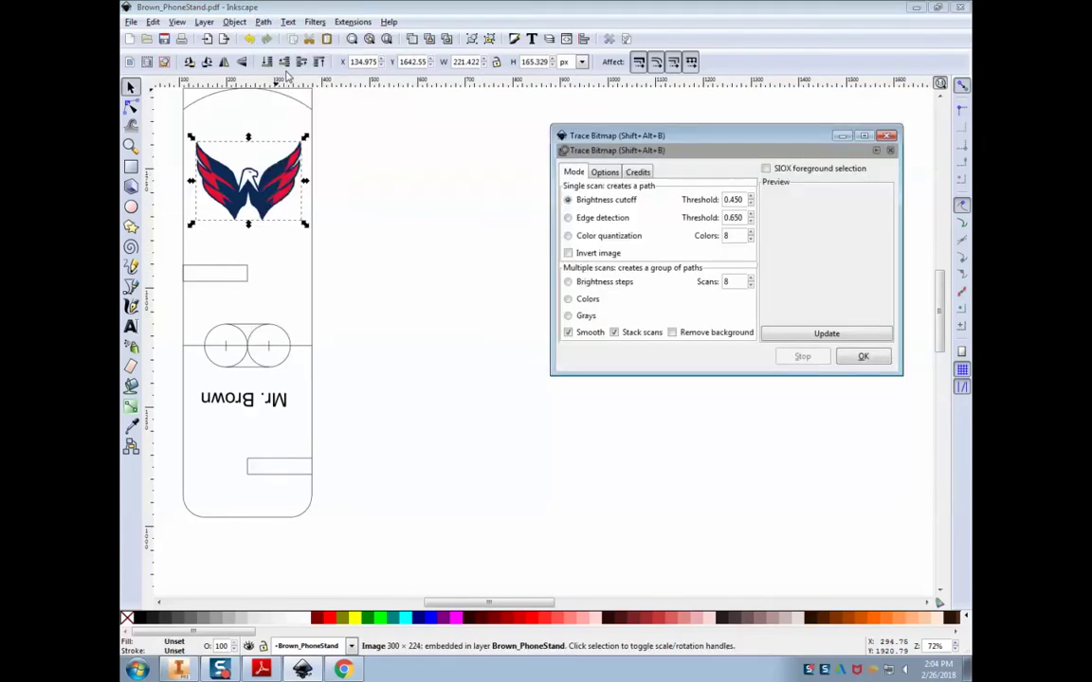
pyautogui.click(857, 358)
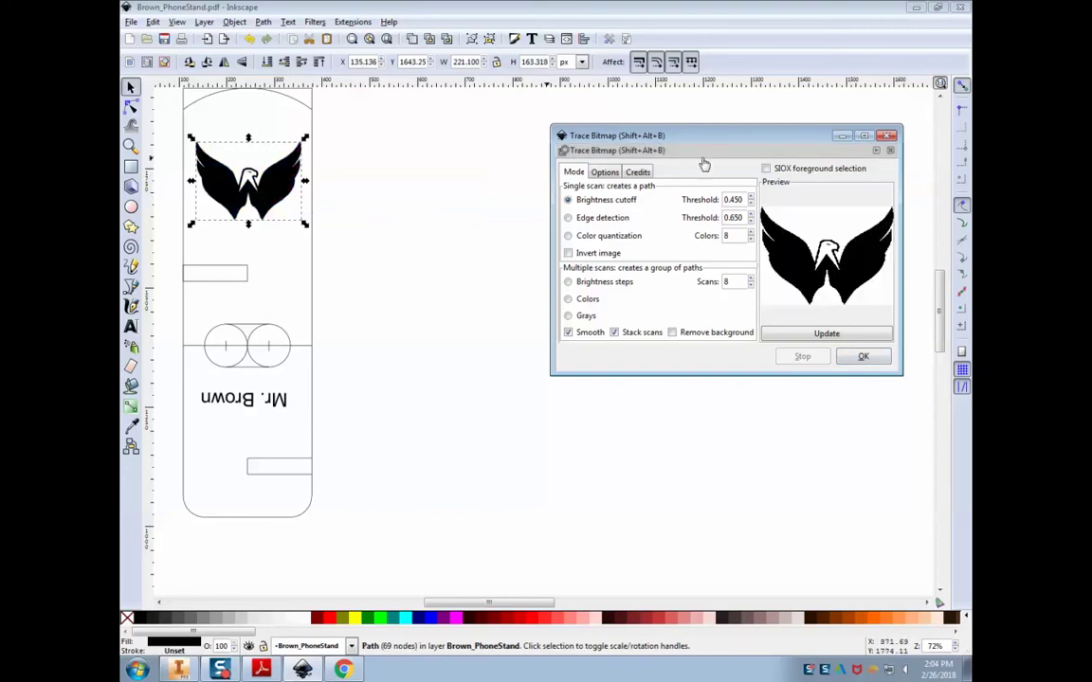
pyautogui.press('Escape')
pyautogui.scroll(6, 242, 175)
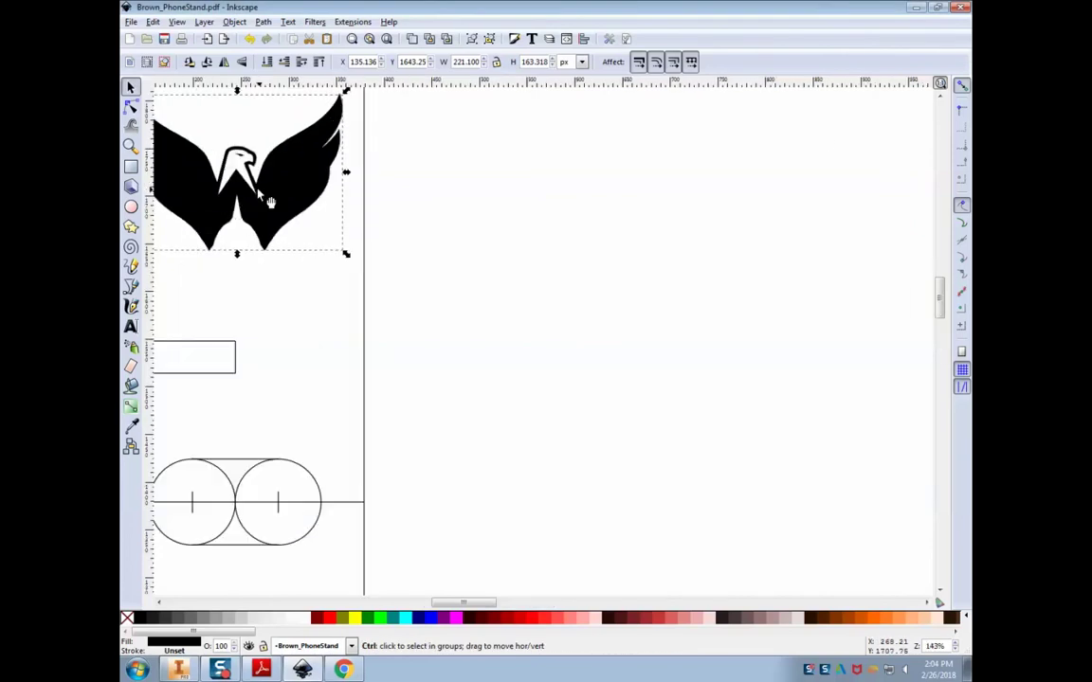
pyautogui.scroll(-5, 251, 197)
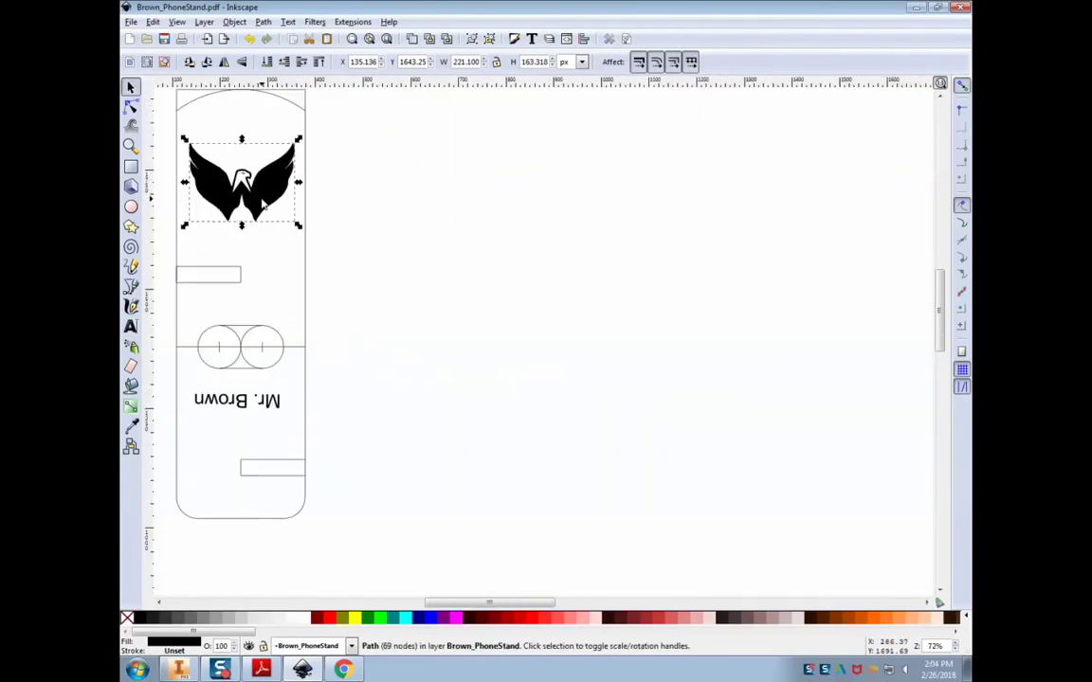
pyautogui.press('Delete')
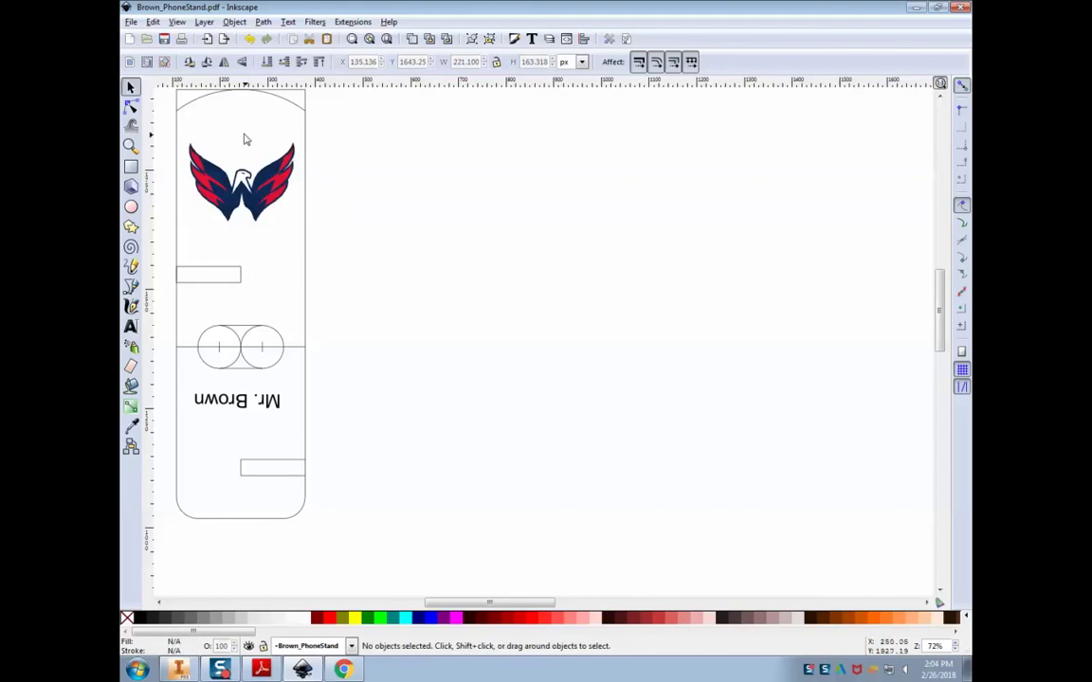
# Re-trace the eagle image using Color quantization with 3 colors and update the preview
pyautogui.click(235, 172)
pyautogui.click(262, 21)
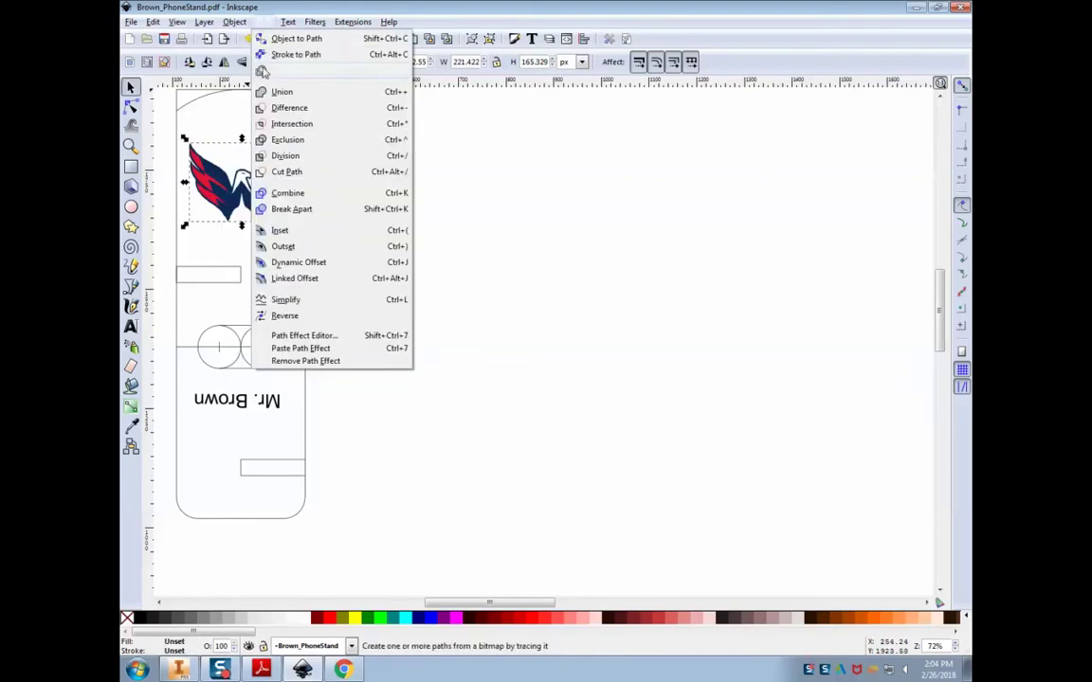
pyautogui.click(289, 65)
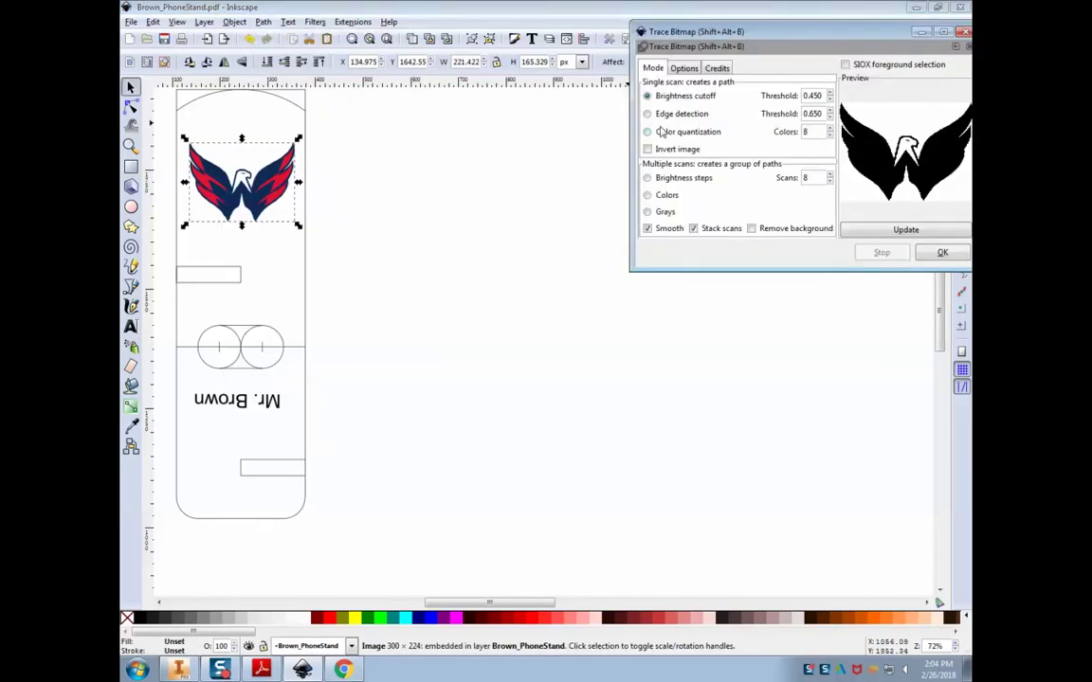
pyautogui.click(662, 135)
pyautogui.click(830, 138)
pyautogui.write('3')
pyautogui.click(940, 252)
pyautogui.click(913, 235)
# Move the traced eagle beside the original, zoom to compare edges, and select the colour bitmap
pyautogui.click(963, 32)
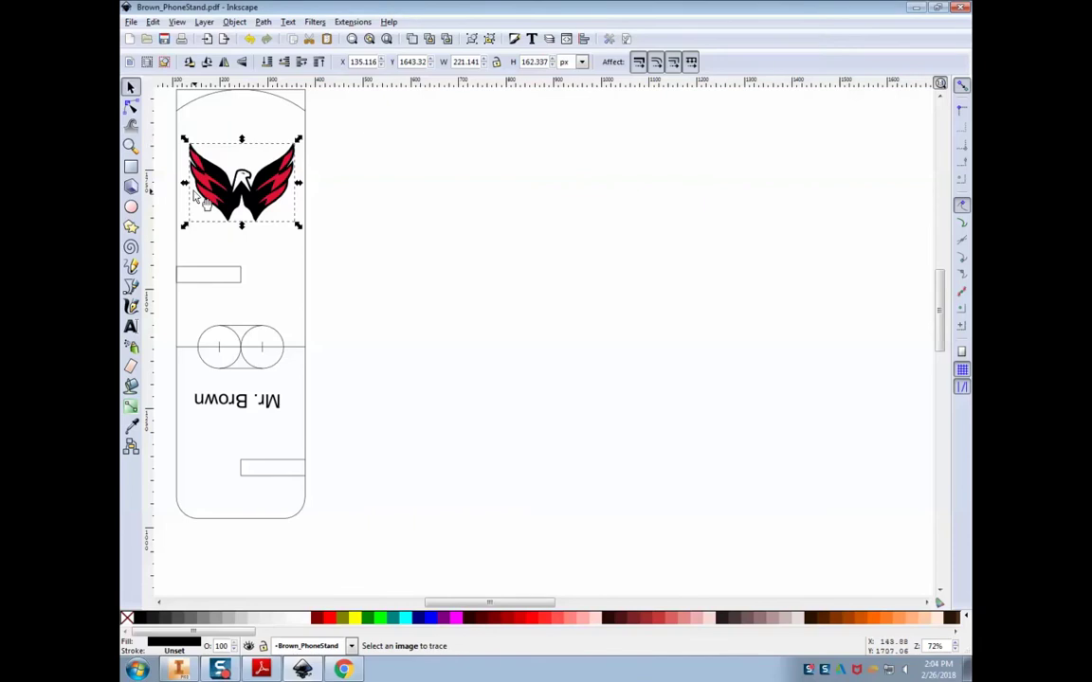
pyautogui.scroll(2, 202, 193)
pyautogui.scroll(2, 203, 197)
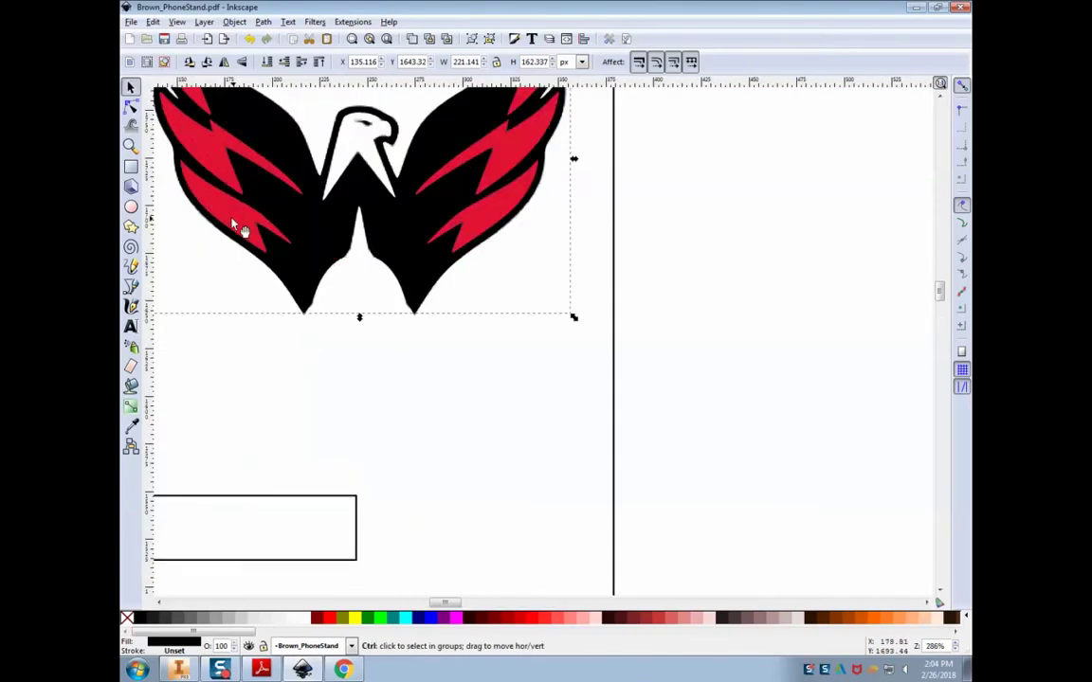
pyautogui.moveTo(408, 223)
pyautogui.mouseDown()
pyautogui.moveTo(549, 239)
pyautogui.moveTo(770, 232)
pyautogui.mouseUp()
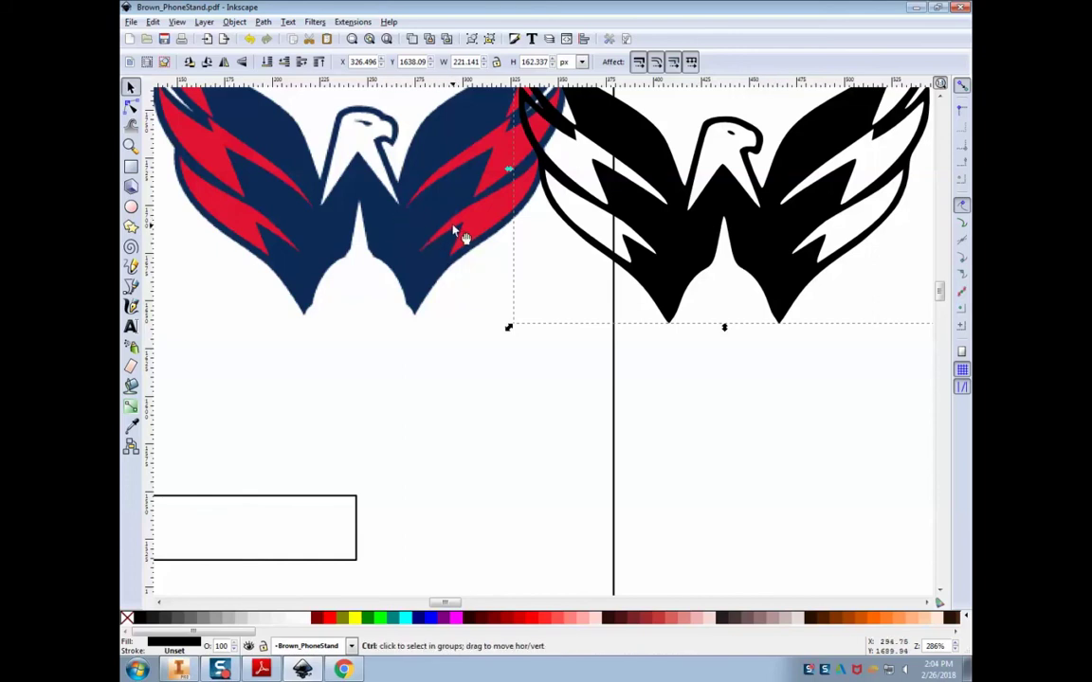
pyautogui.scroll(8, 432, 250)
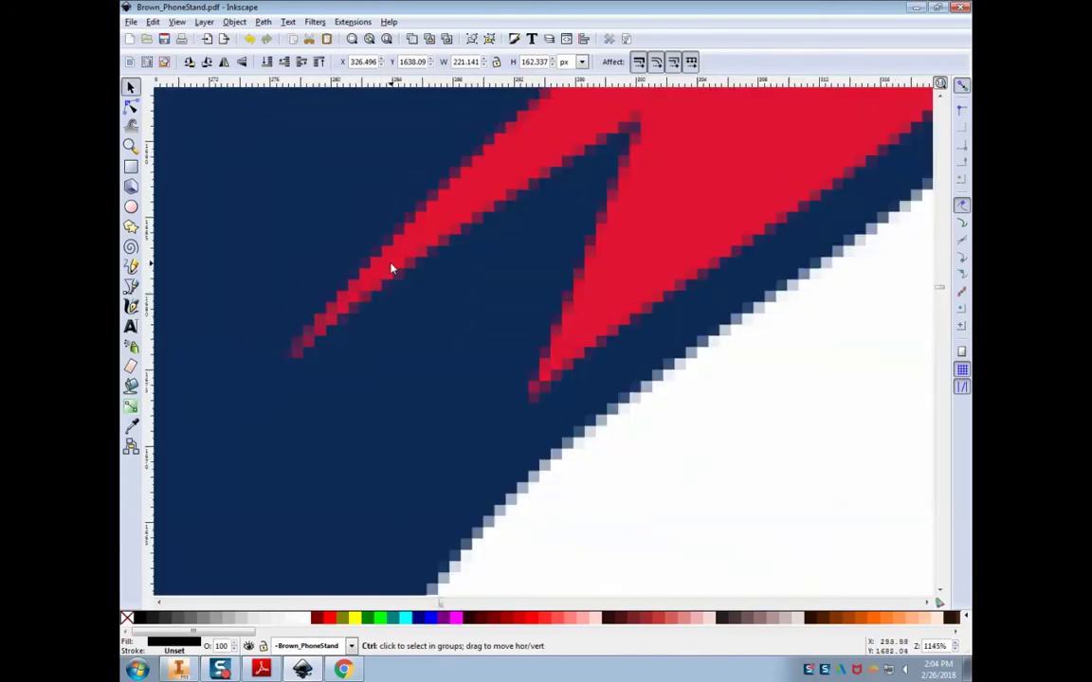
pyautogui.scroll(-8, 391, 268)
pyautogui.scroll(11, 614, 280)
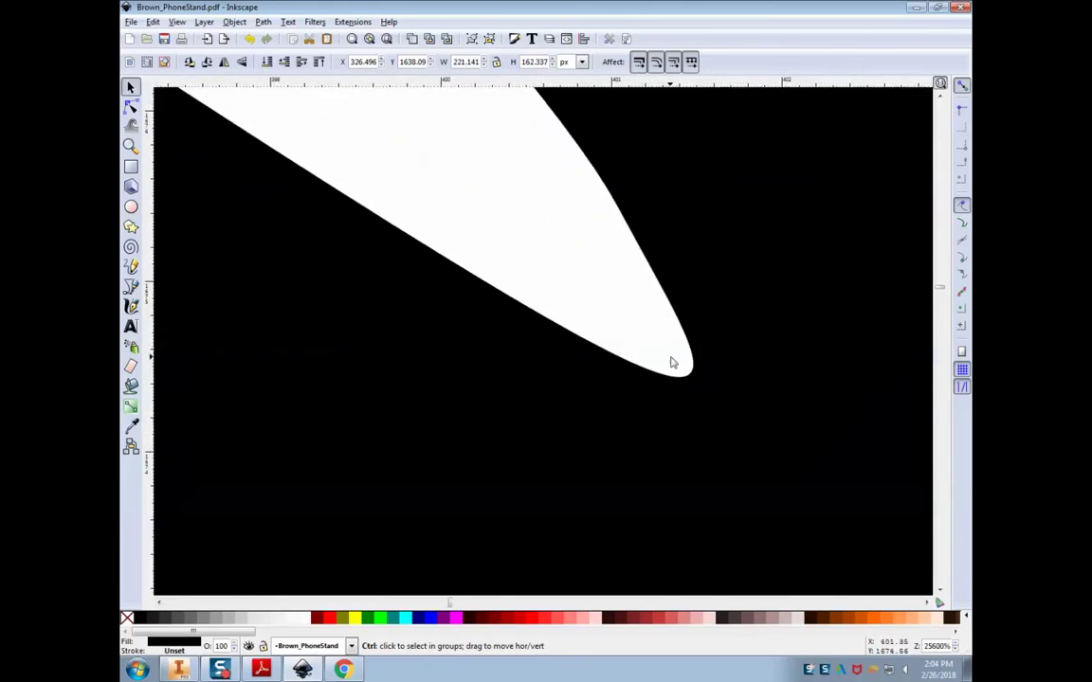
pyautogui.scroll(-16, 564, 334)
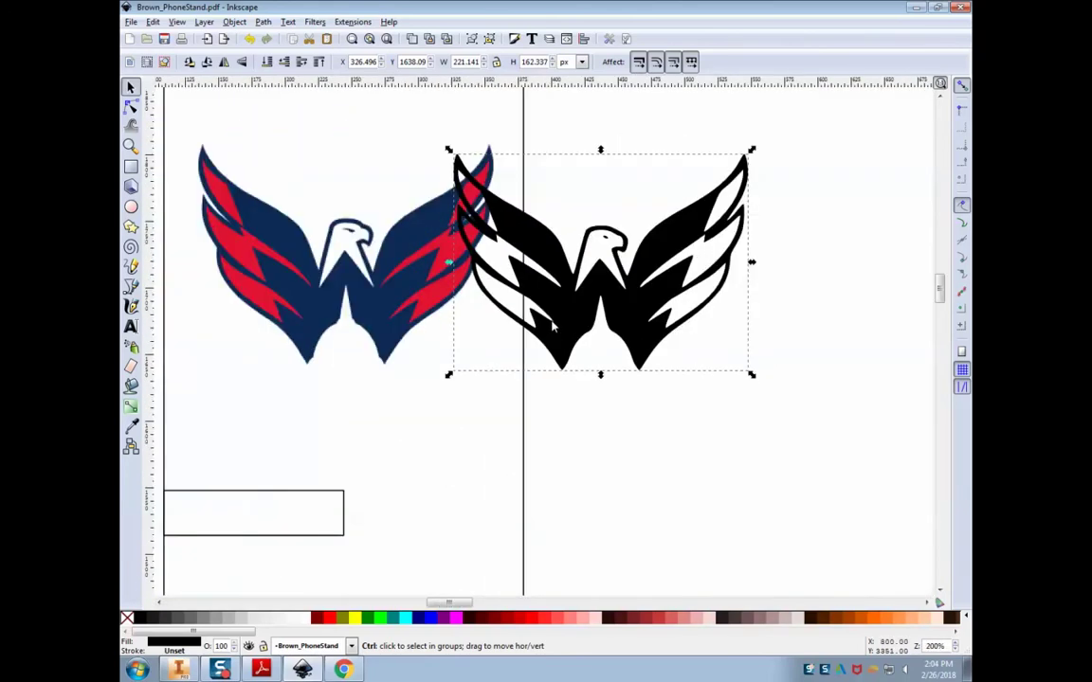
pyautogui.click(414, 318)
# Delete the original colour eagle and move the traced black eagle onto the phone-stand outline
pyautogui.press('Delete')
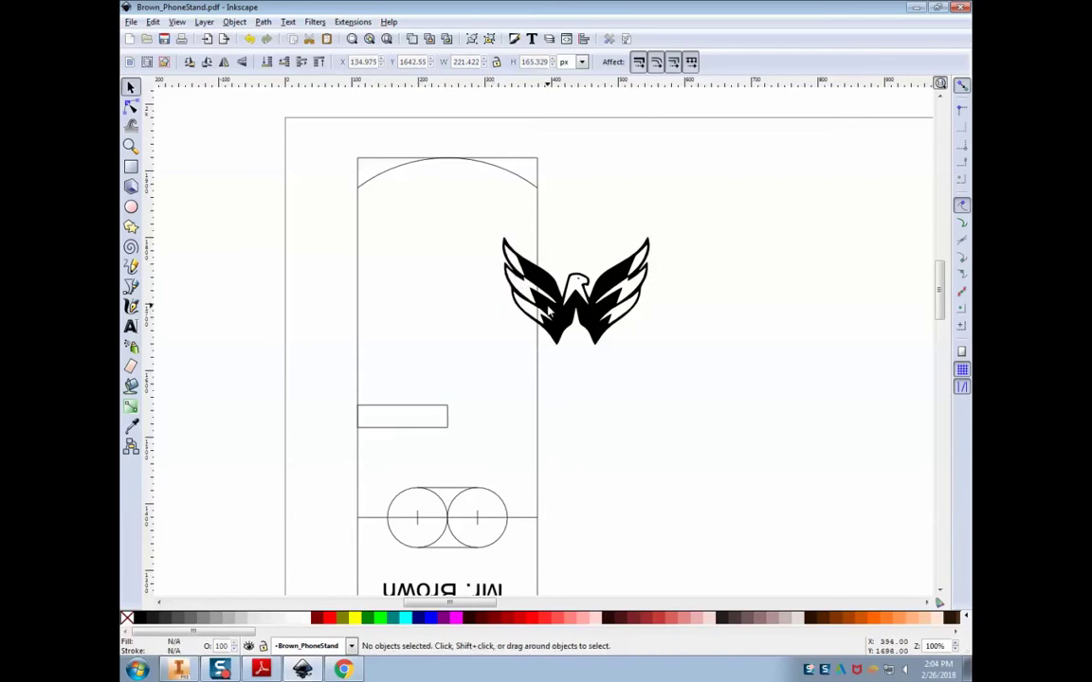
pyautogui.click(594, 322)
pyautogui.moveTo(594, 323); pyautogui.dragTo(466, 311)
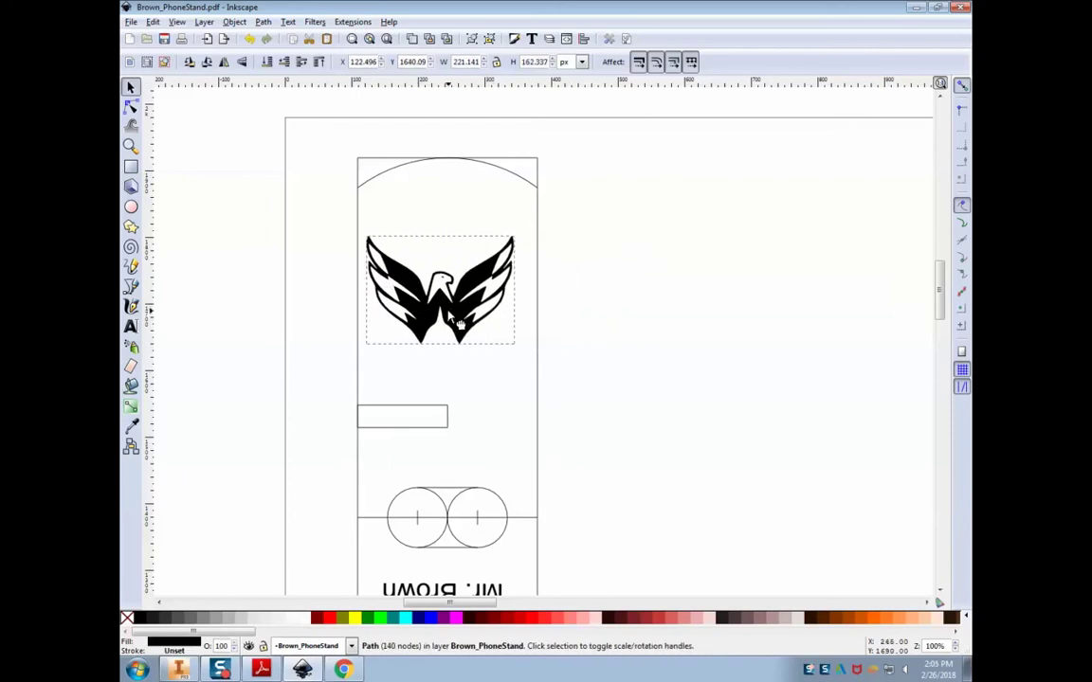
pyautogui.click(622, 312)
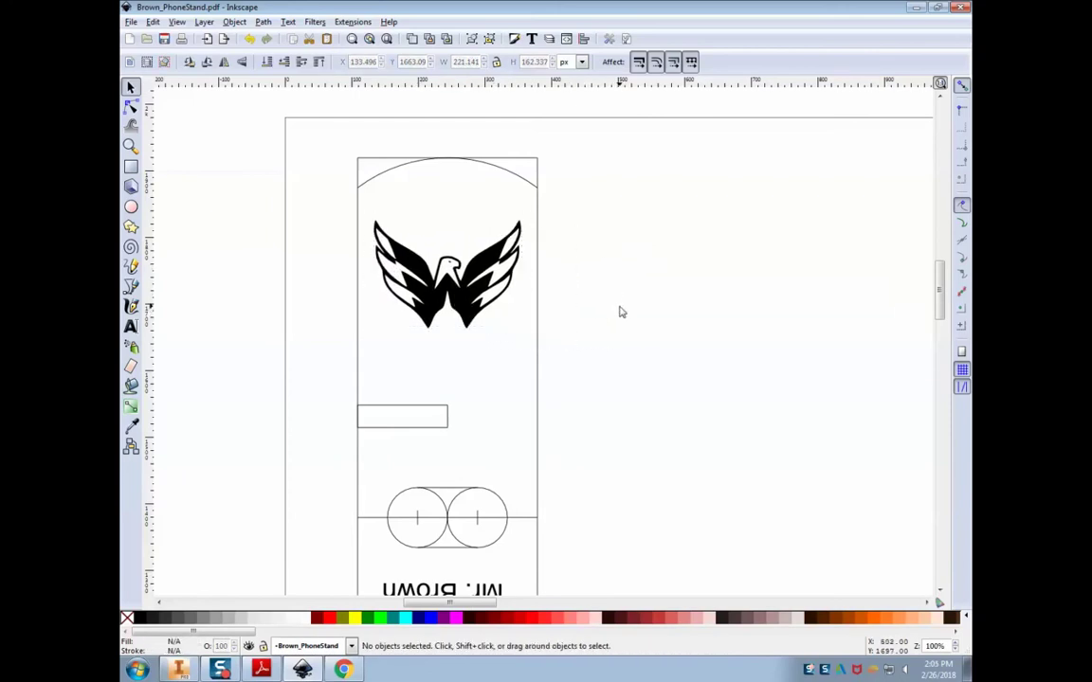
pyautogui.scroll(-2, 620, 312)
pyautogui.scroll(-2, 621, 312)
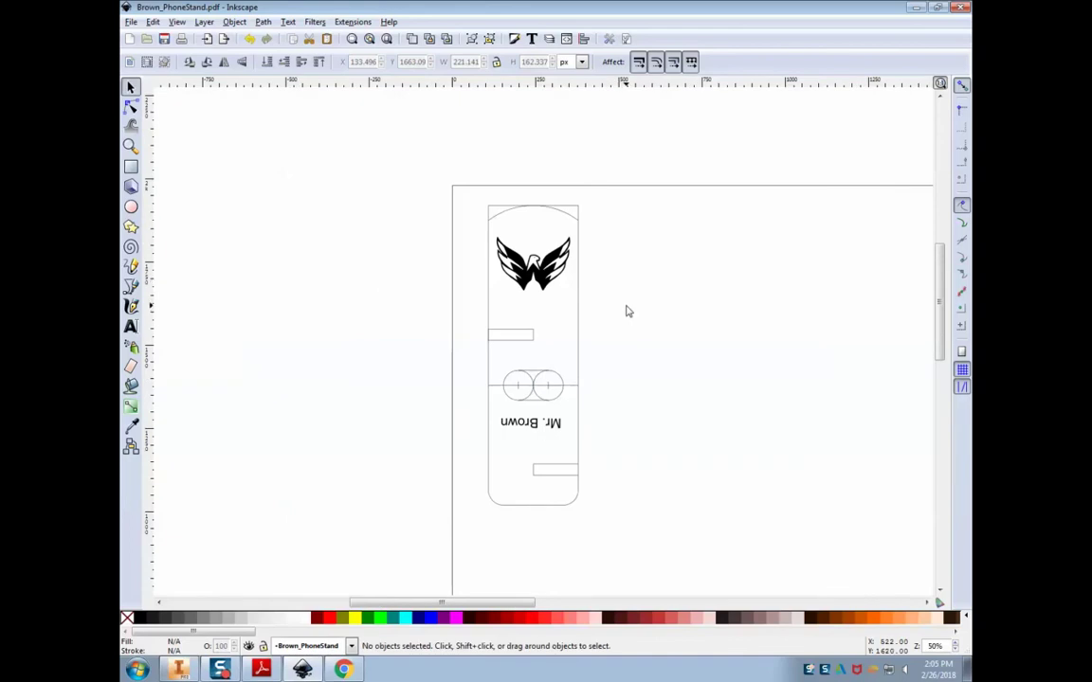
pyautogui.hscroll(2, 587, 309)
pyautogui.hscroll(2, 558, 310)
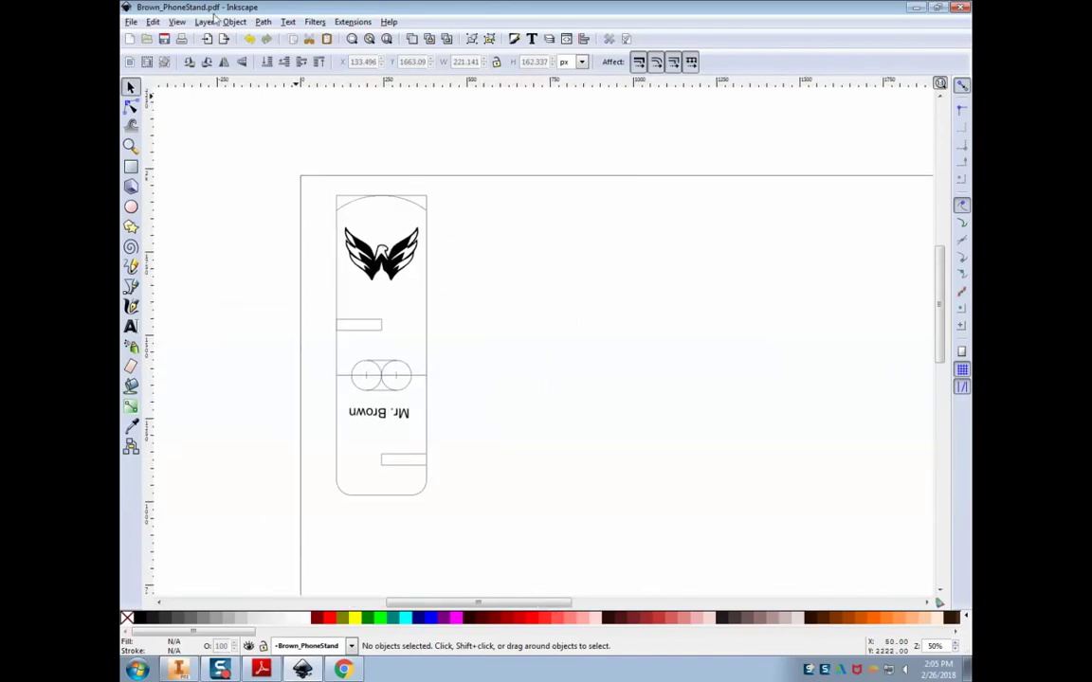
# Save the drawing as Brown_PhoneStandWithLogo.svg in Inkscape SVG format
pyautogui.click(131, 22)
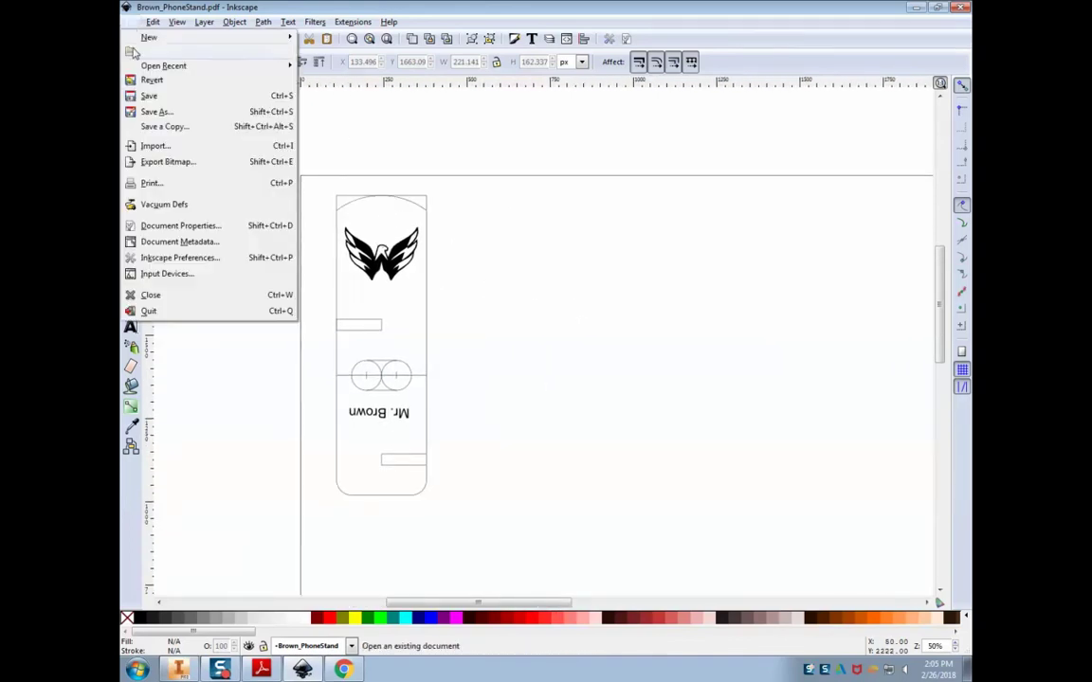
pyautogui.click(152, 115)
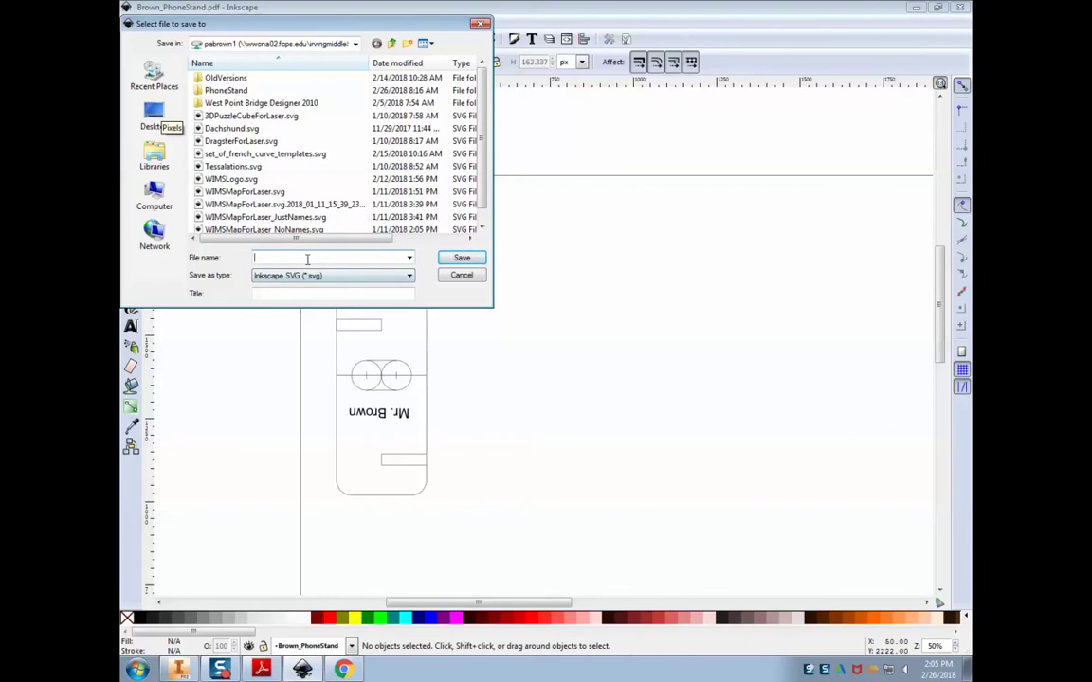
pyautogui.write('Bro')
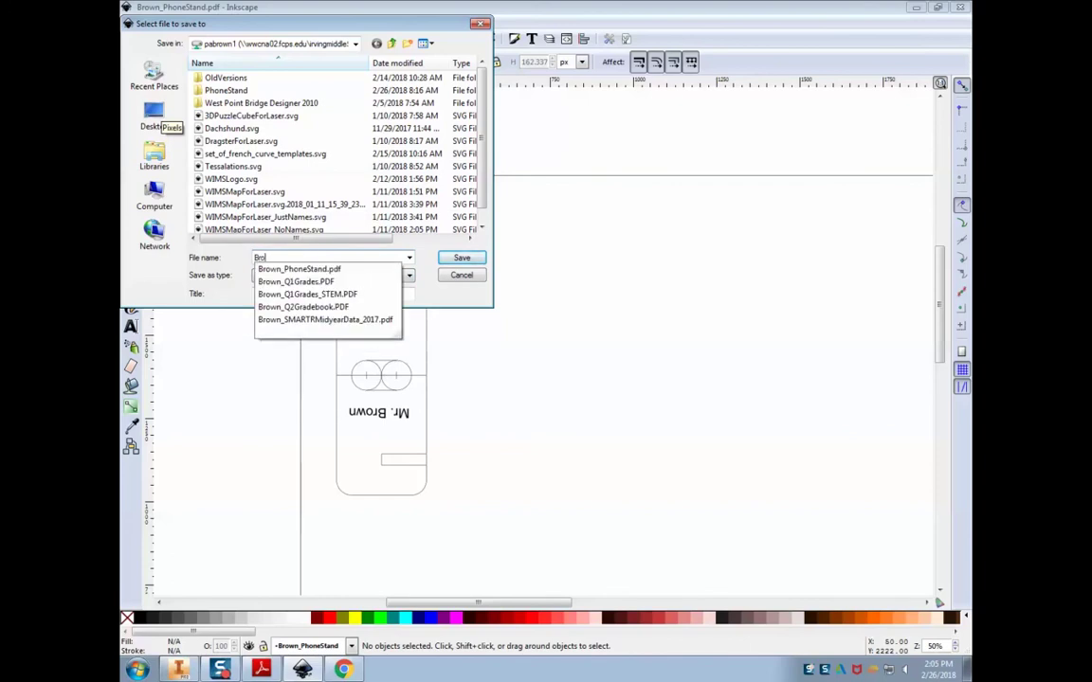
pyautogui.write('wn_PhoneStand')
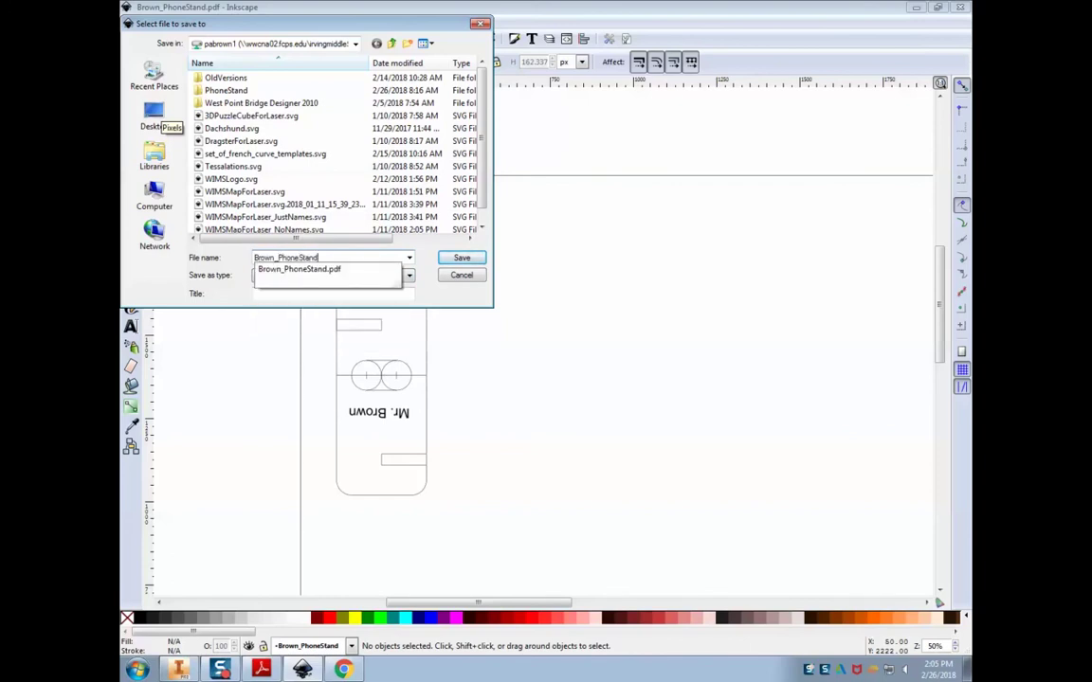
pyautogui.write('WithLogo')
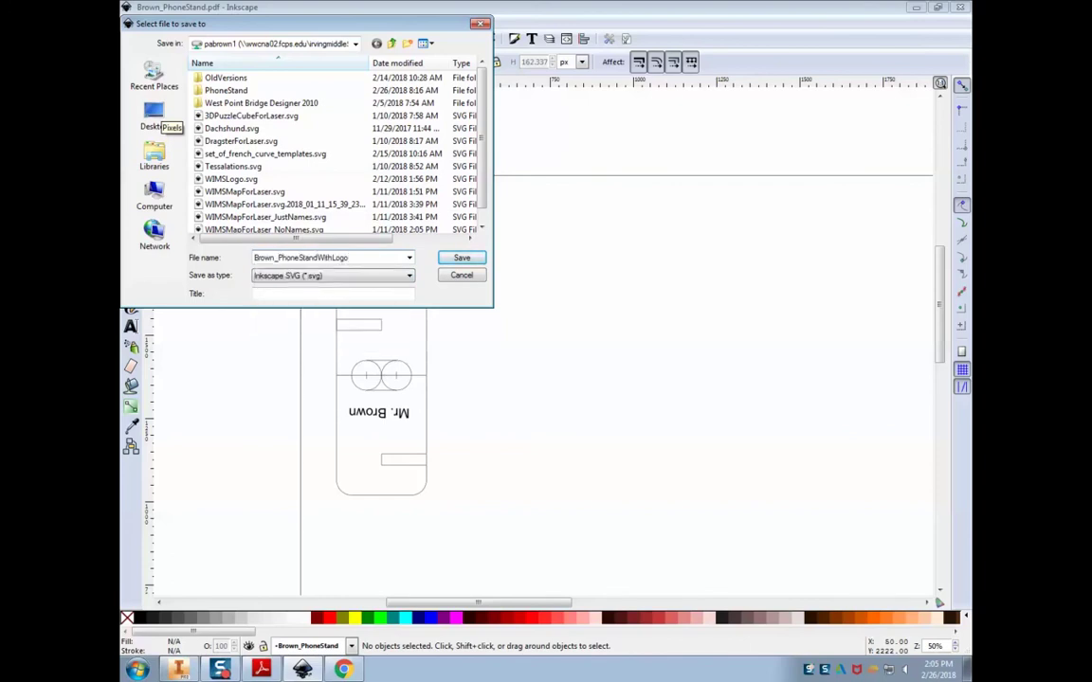
pyautogui.click(313, 276)
pyautogui.click(460, 258)
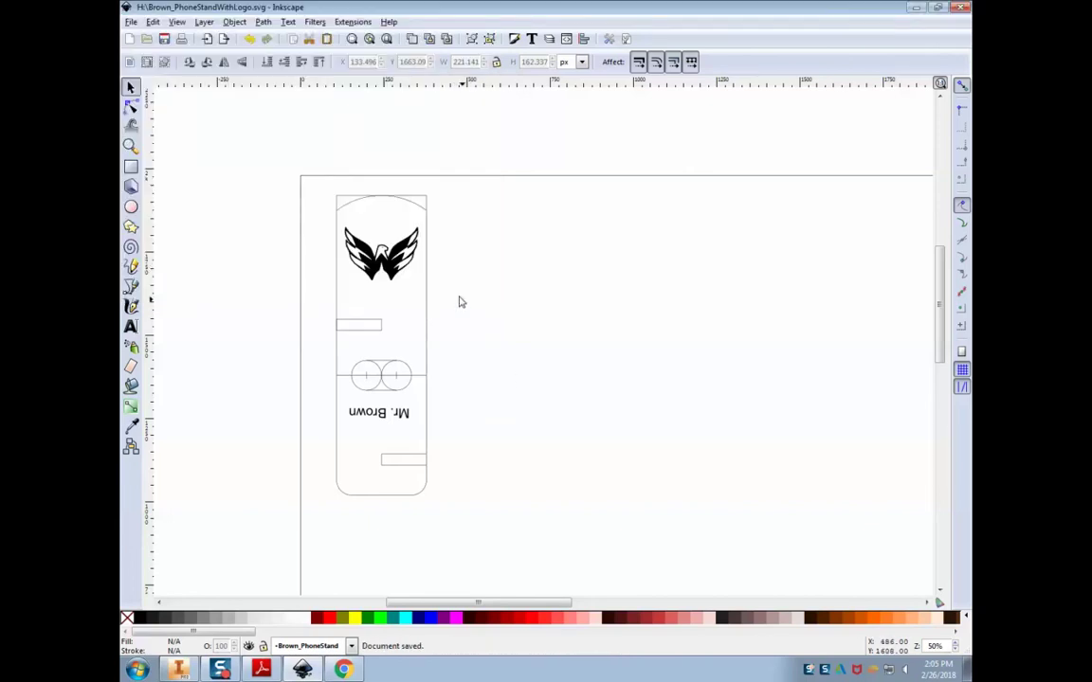
# Print the drawing using the Microsoft XPS Document Writer printer
pyautogui.click(131, 21)
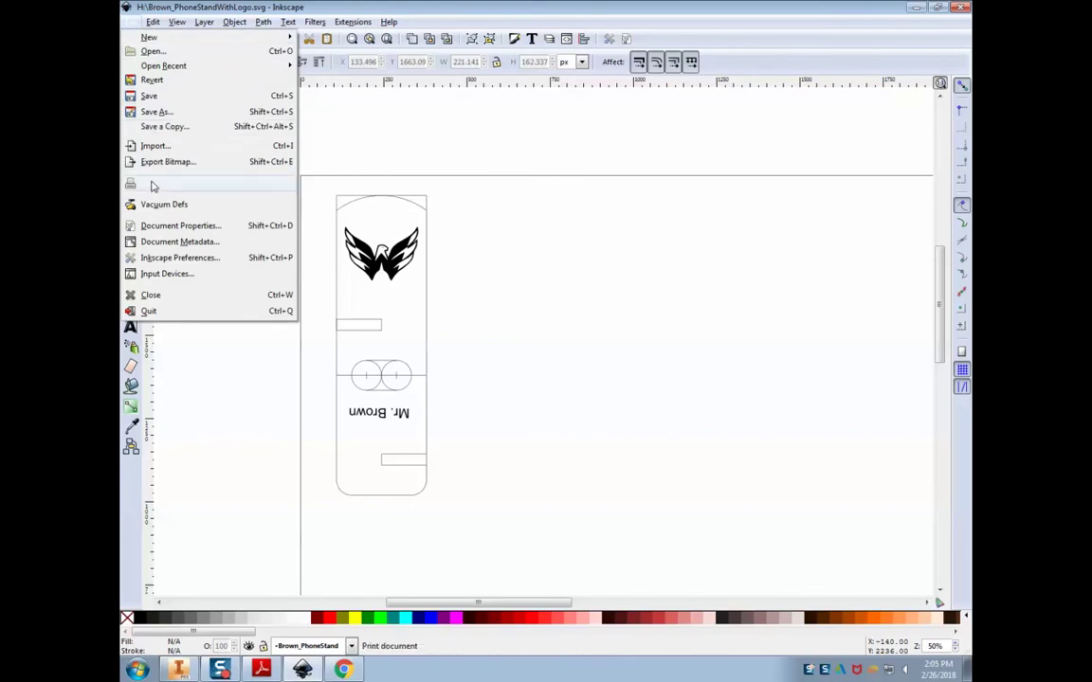
pyautogui.click(153, 188)
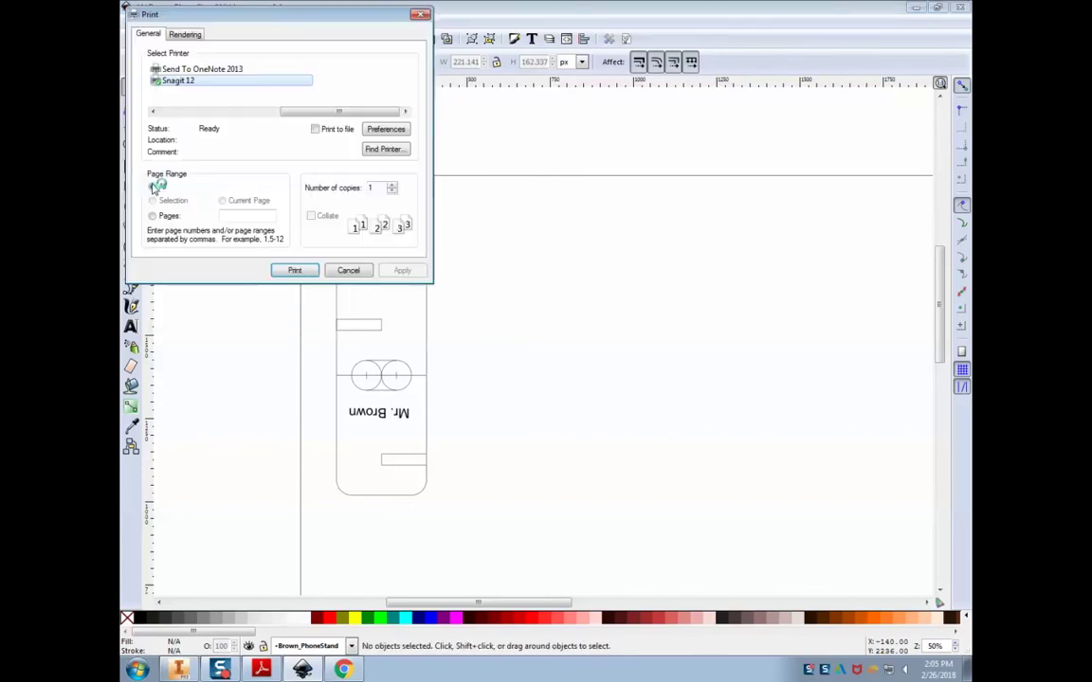
pyautogui.moveTo(300, 116); pyautogui.dragTo(227, 119)
pyautogui.click(230, 94)
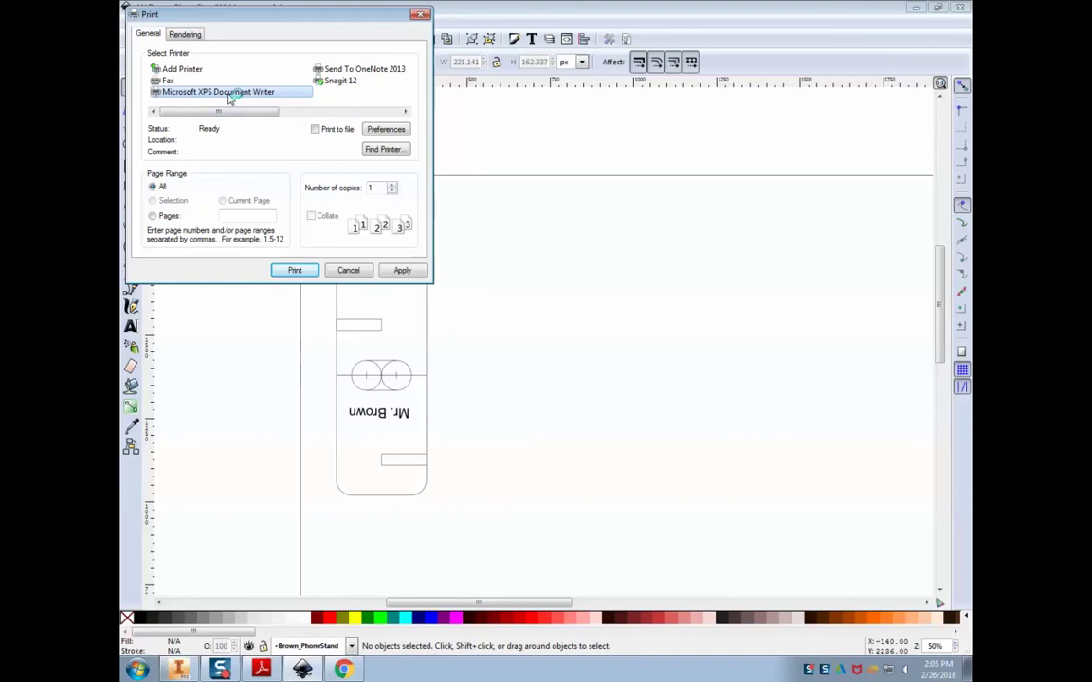
pyautogui.click(293, 272)
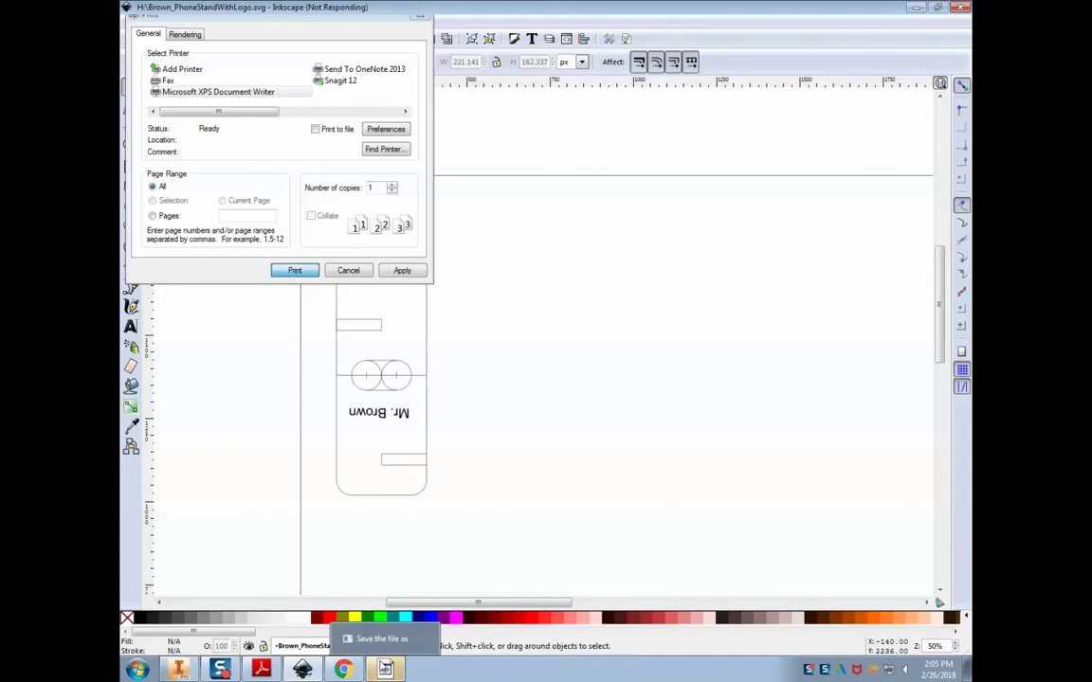
# Save the XPS output as Brown_PhoneStand
pyautogui.click(386, 670)
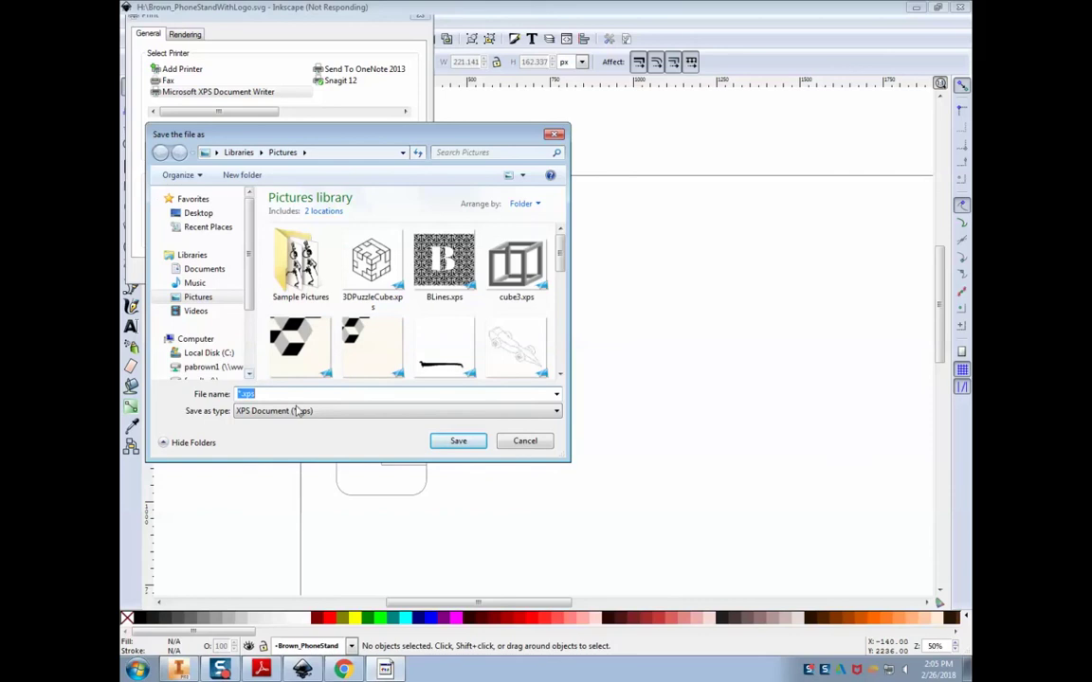
pyautogui.write('Brown_PhoneStand')
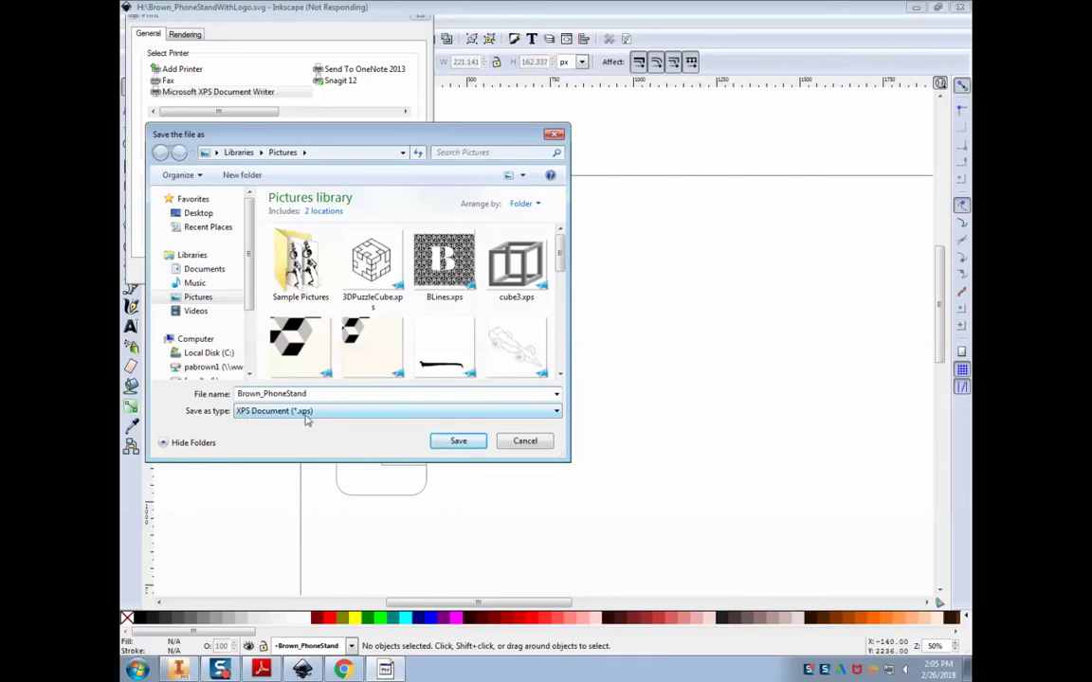
pyautogui.click(449, 446)
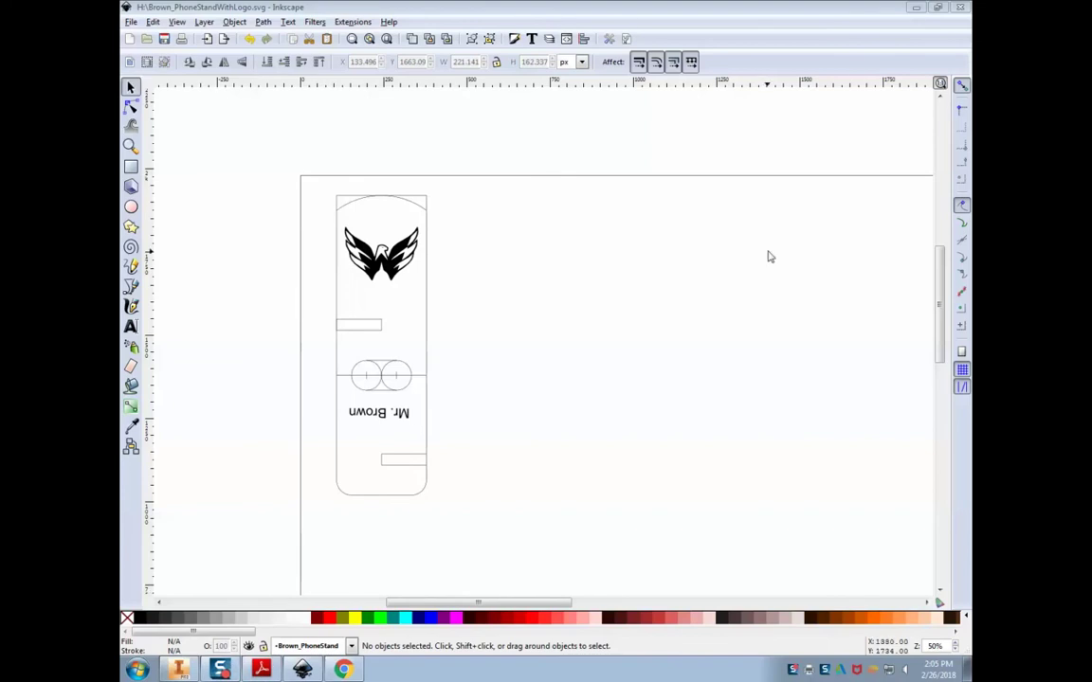
# Minimize Inkscape and launch RetinaEngrave3D by searching 'retina' in the Start menu
pyautogui.click(915, 8)
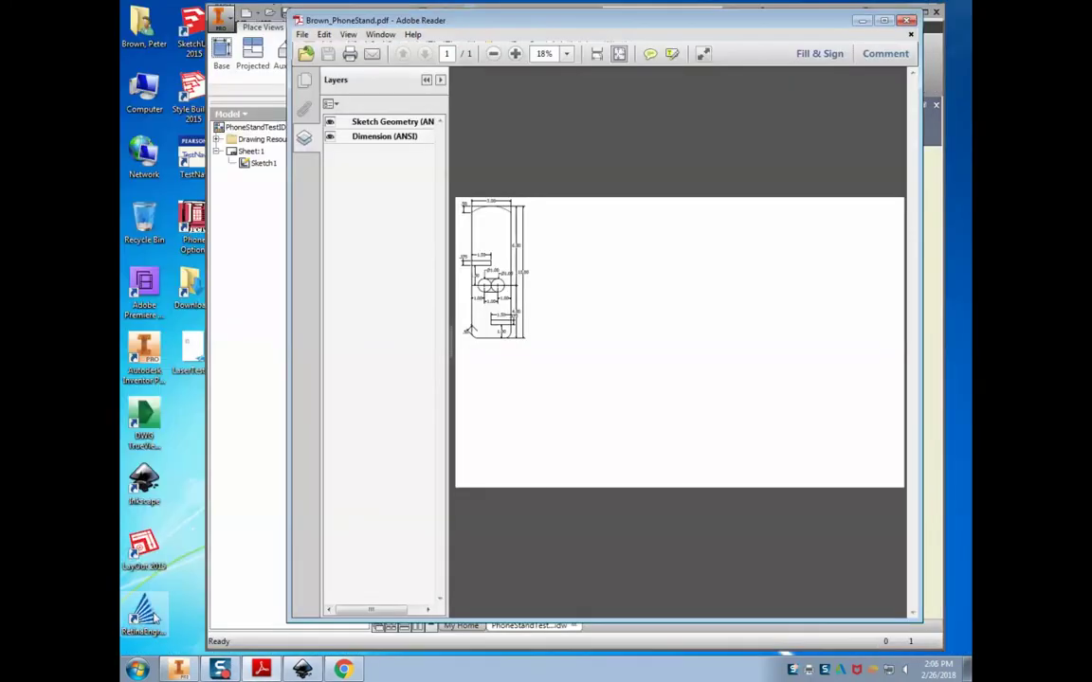
pyautogui.click(137, 669)
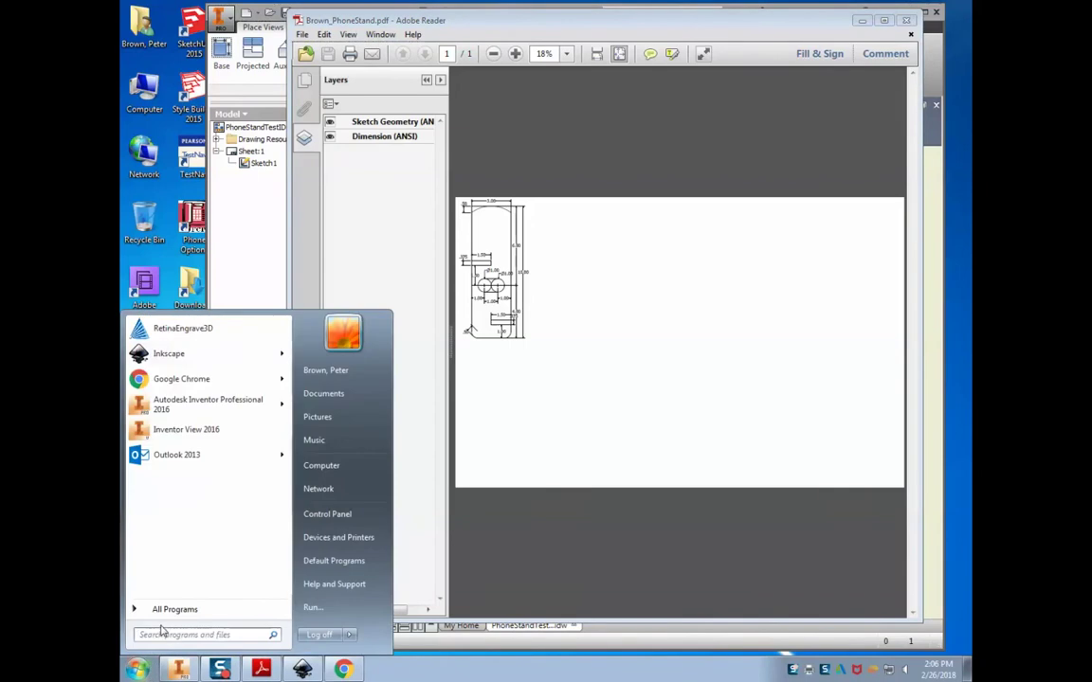
pyautogui.write('ret')
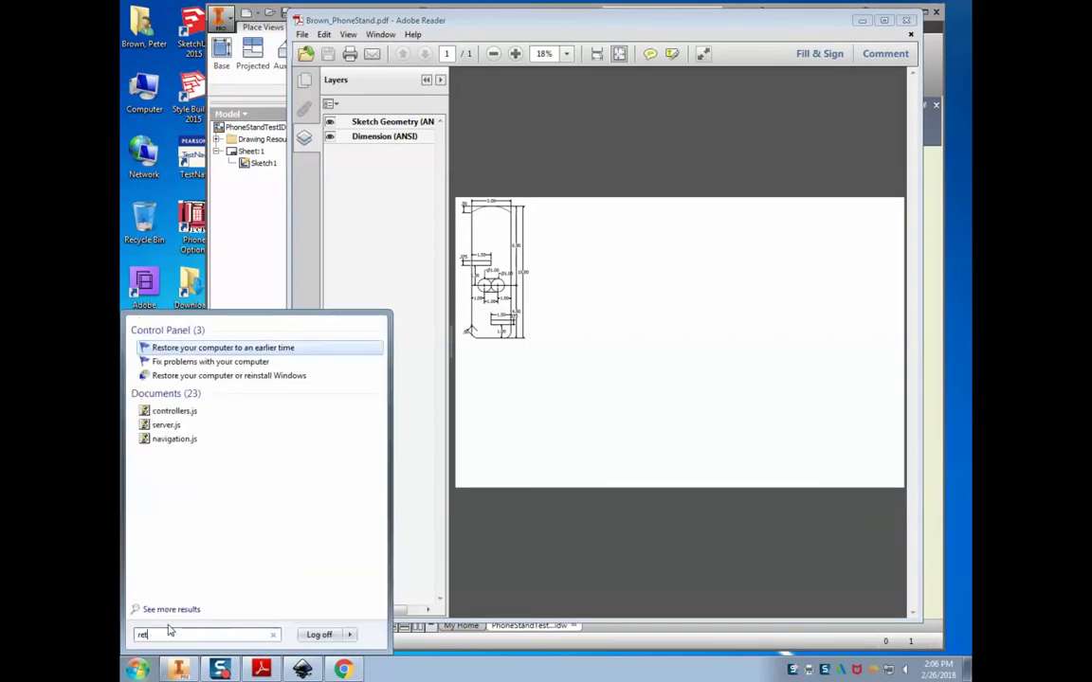
pyautogui.write('ina')
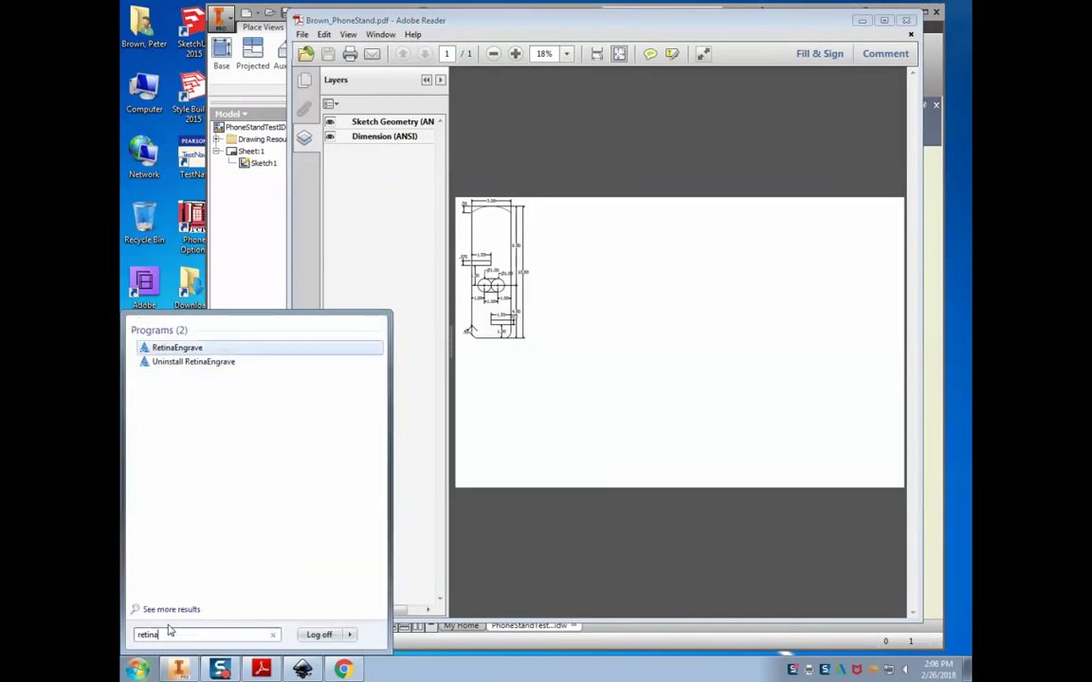
pyautogui.click(180, 349)
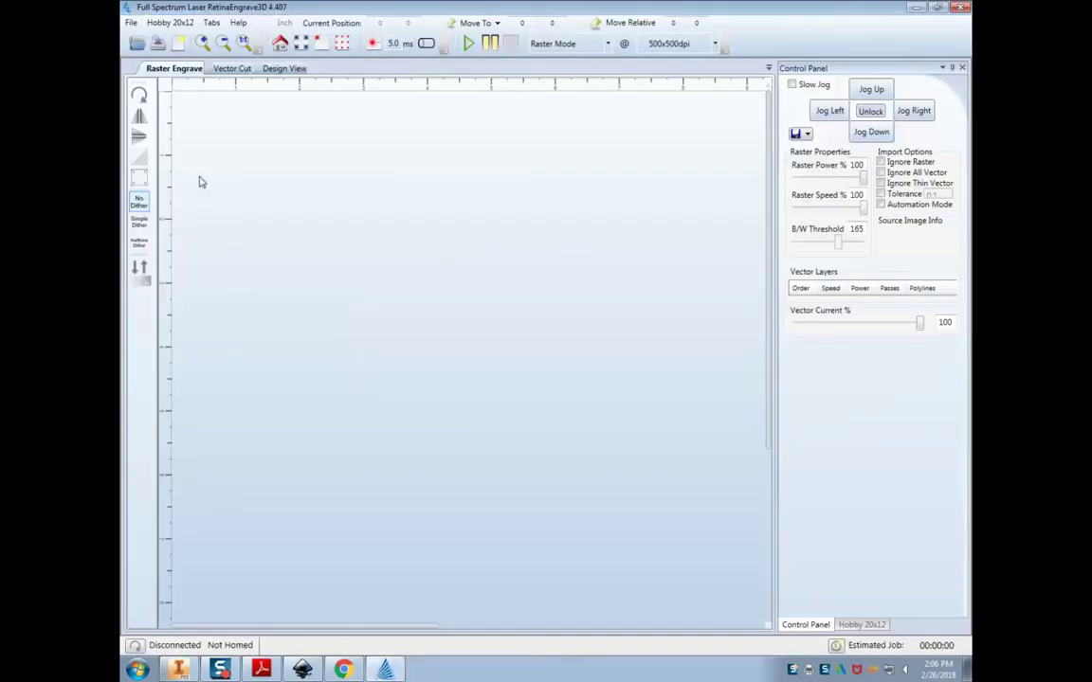
# Switch the laser profile to Generation 5 Hobby 20x12 and apply the change
pyautogui.click(131, 22)
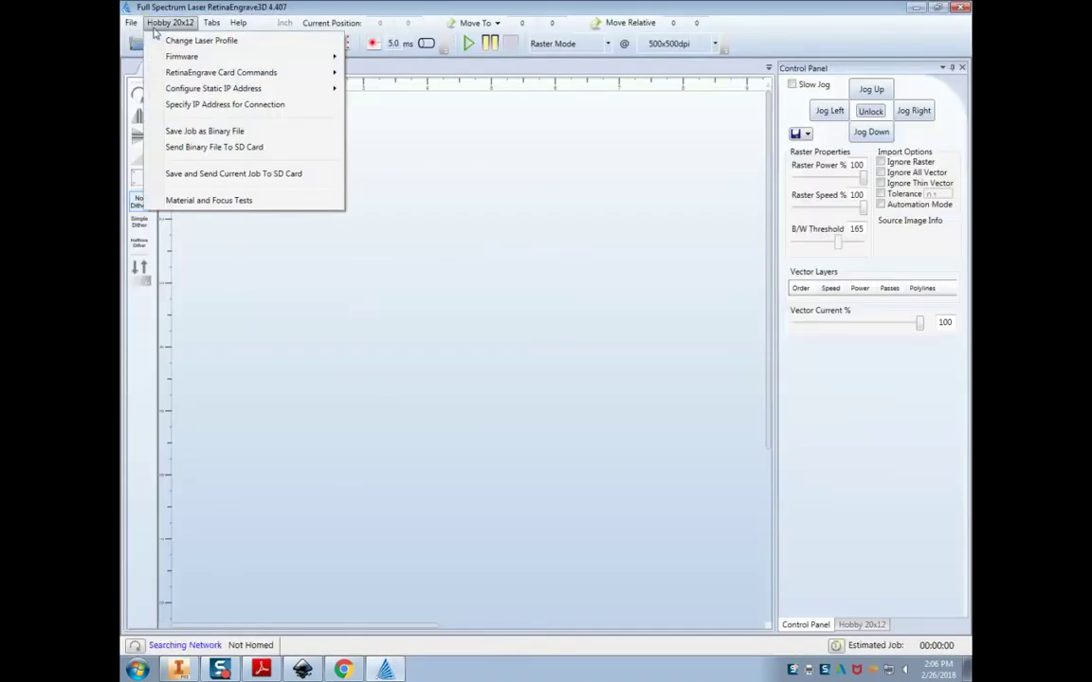
pyautogui.click(163, 40)
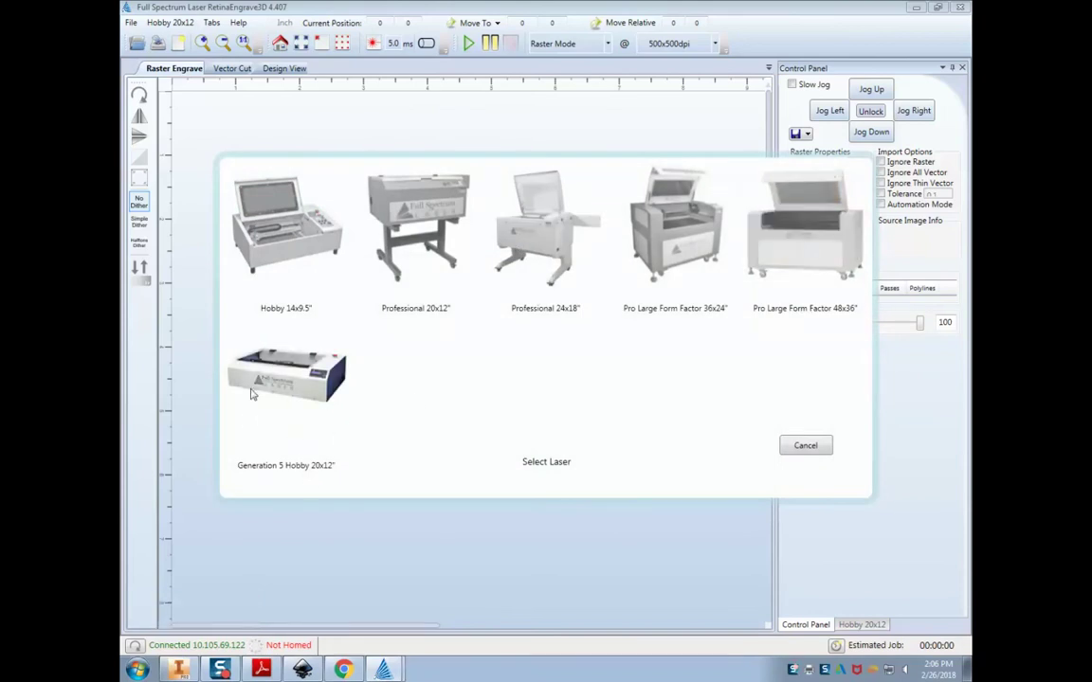
pyautogui.click(300, 443)
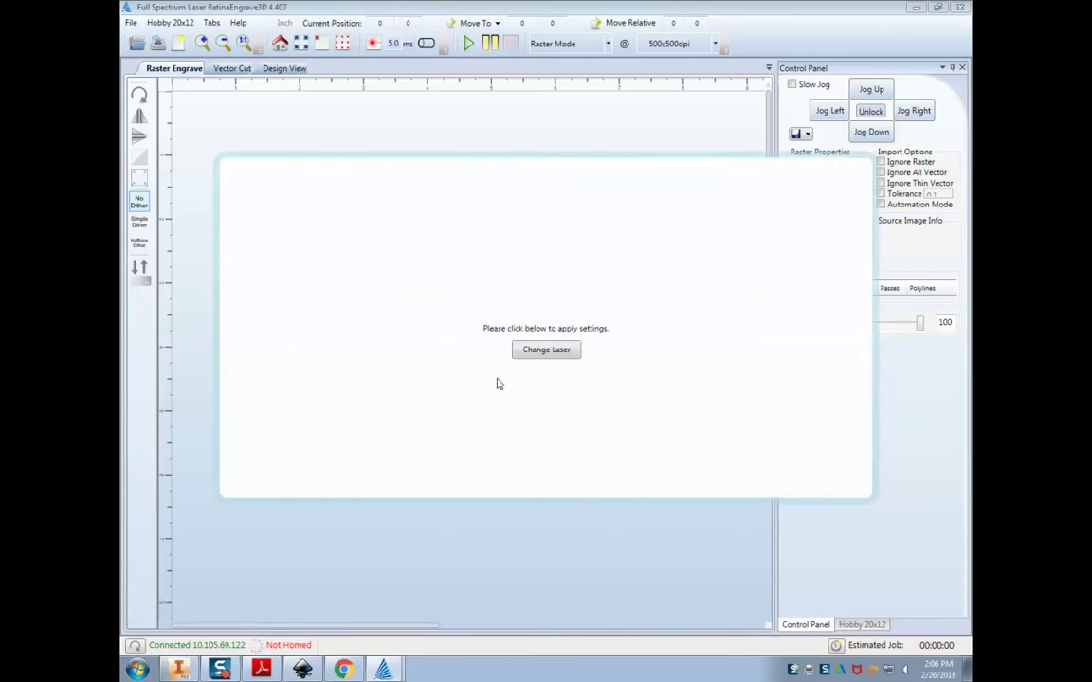
pyautogui.click(546, 349)
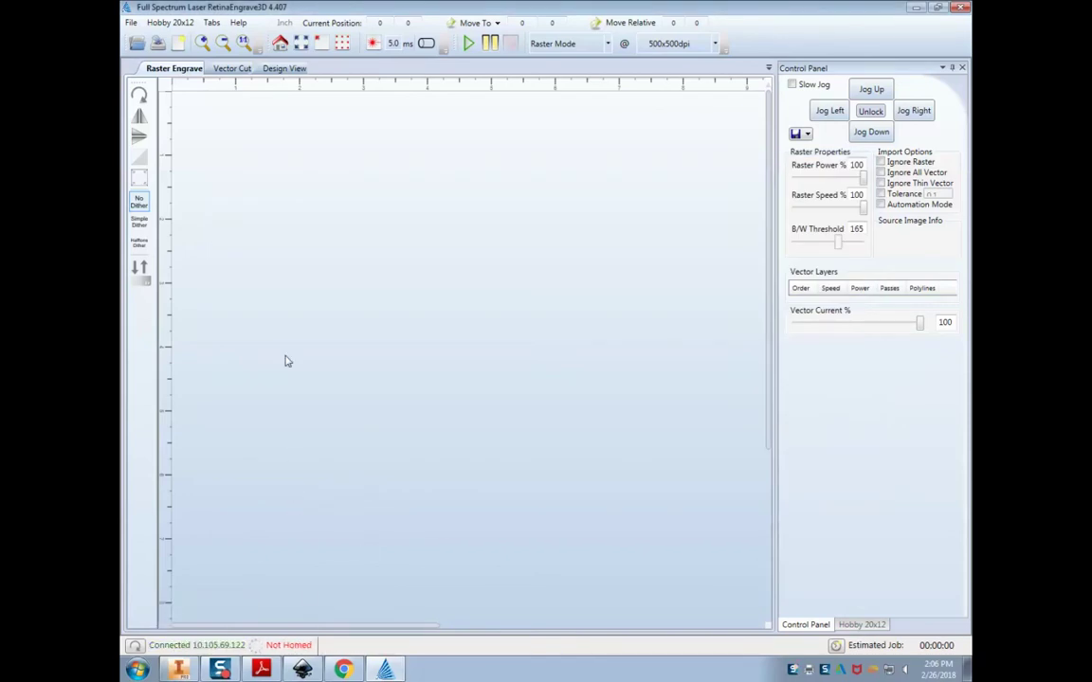
# Open Brown_PhoneStand.xps and decline the Large Raster Job prompt to load vectors only
pyautogui.click(131, 24)
pyautogui.click(152, 39)
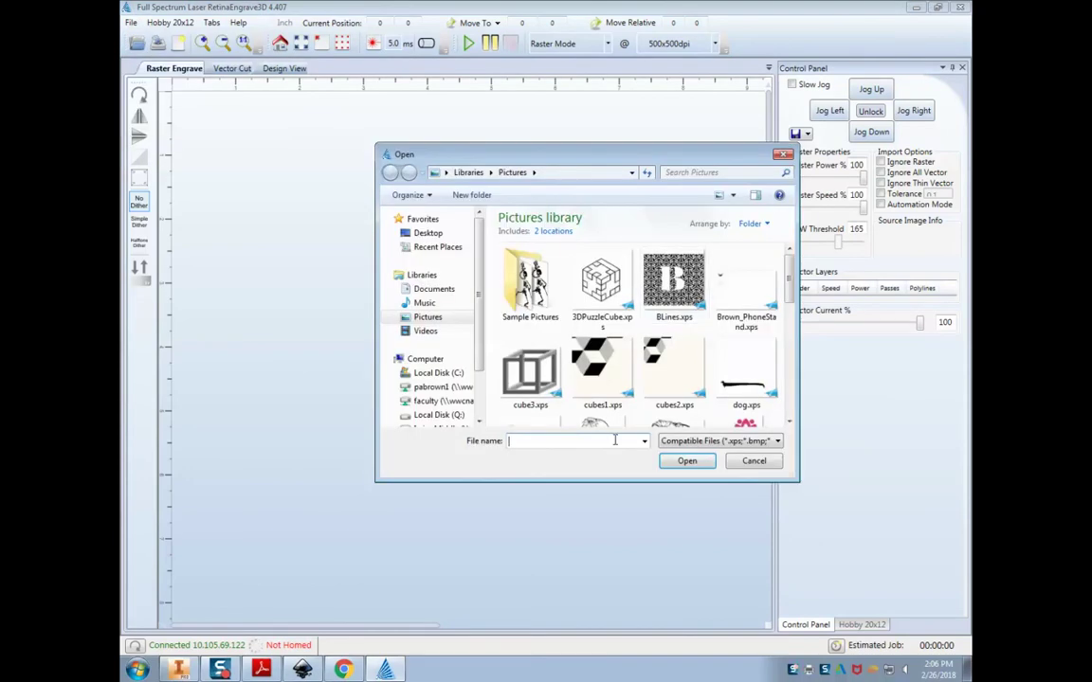
pyautogui.moveTo(789, 282); pyautogui.dragTo(790, 291)
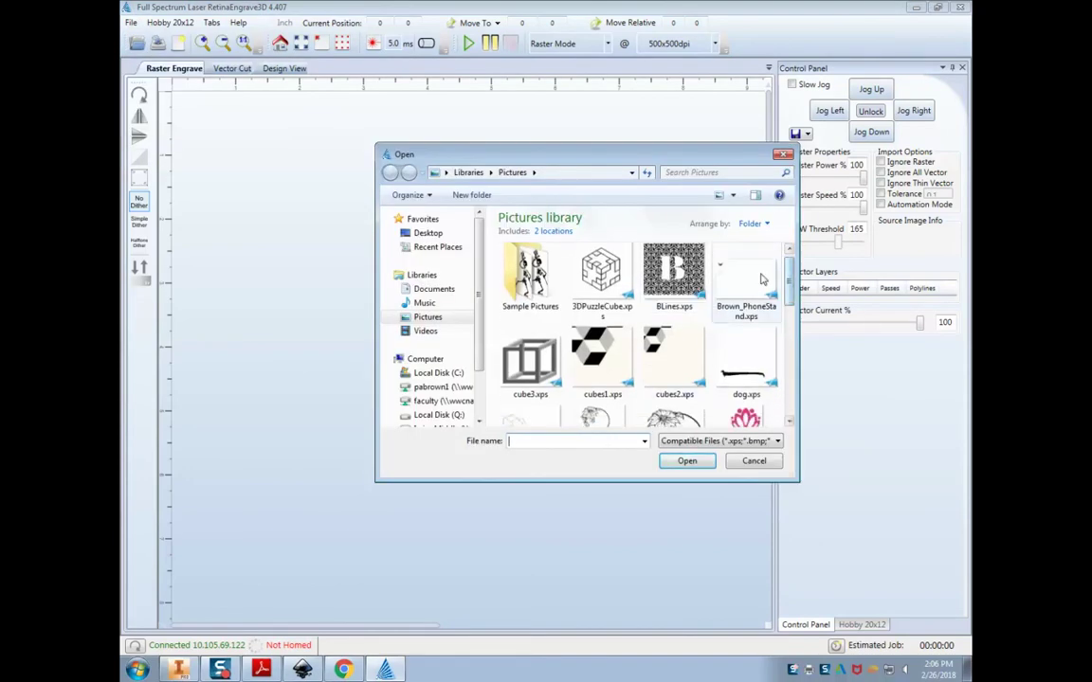
pyautogui.click(746, 282)
pyautogui.click(687, 460)
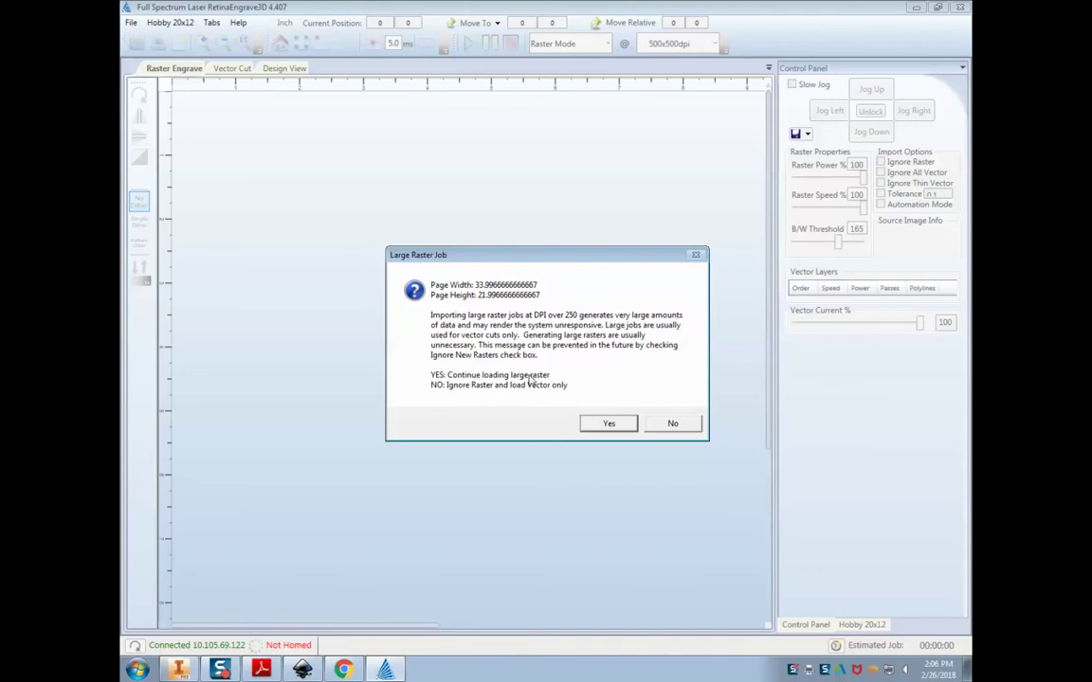
pyautogui.click(675, 424)
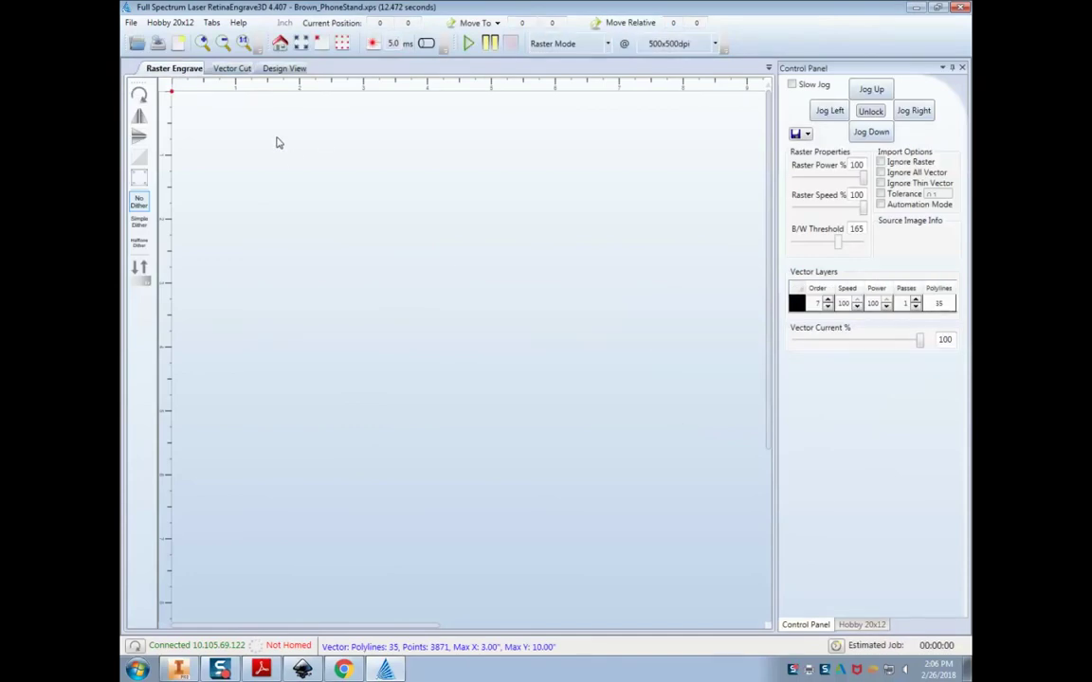
# In Vector Cut view, zoom out and rotate the design until it lies horizontally at 10.00 × 3.00
pyautogui.click(228, 70)
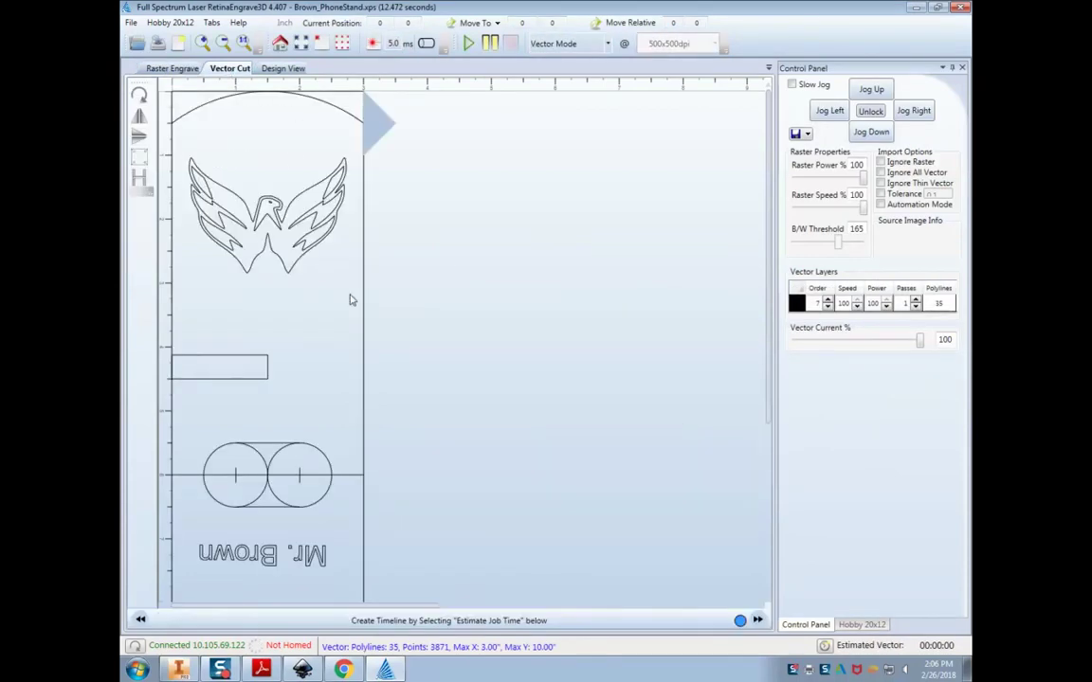
pyautogui.scroll(-3, 373, 389)
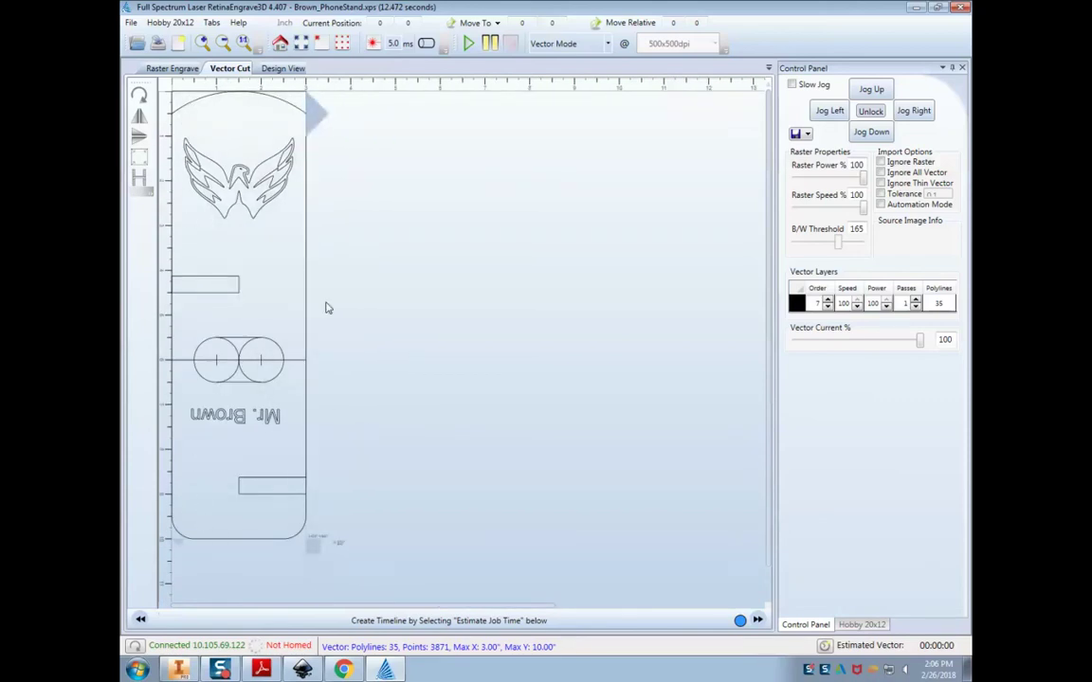
pyautogui.click(139, 95)
pyautogui.click(140, 96)
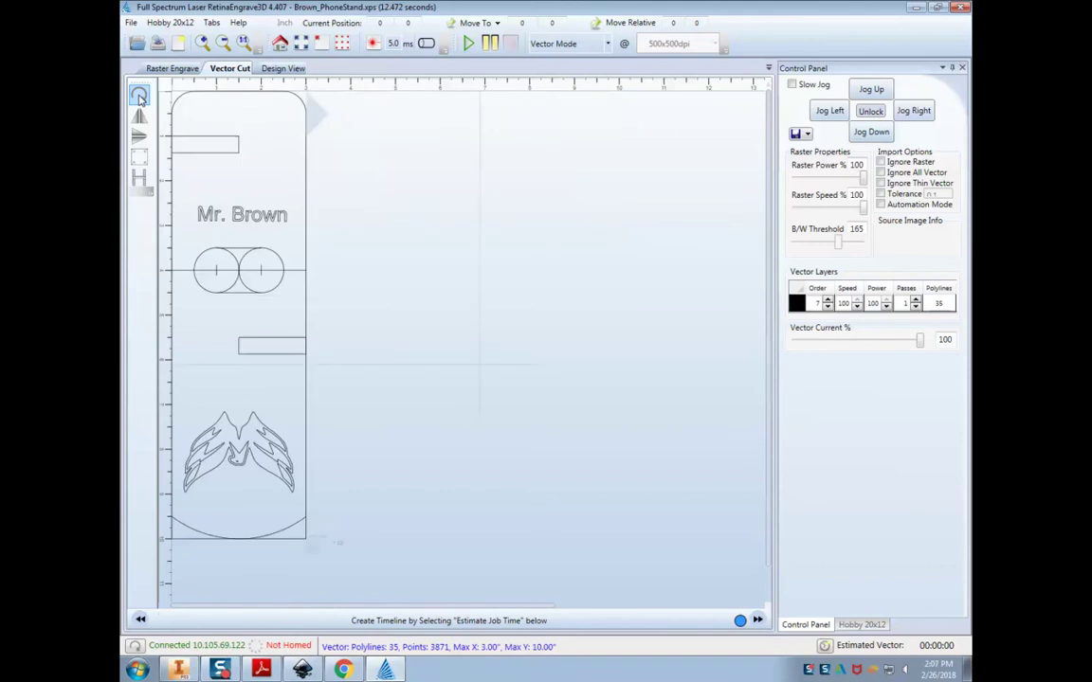
pyautogui.click(140, 96)
pyautogui.click(139, 95)
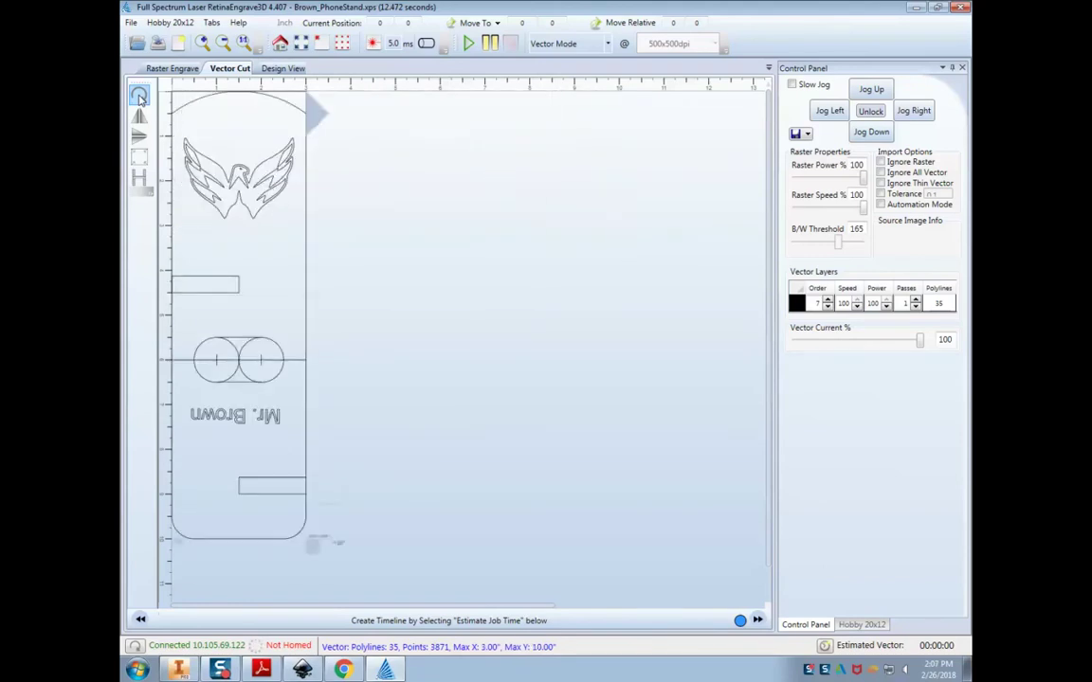
pyautogui.click(139, 95)
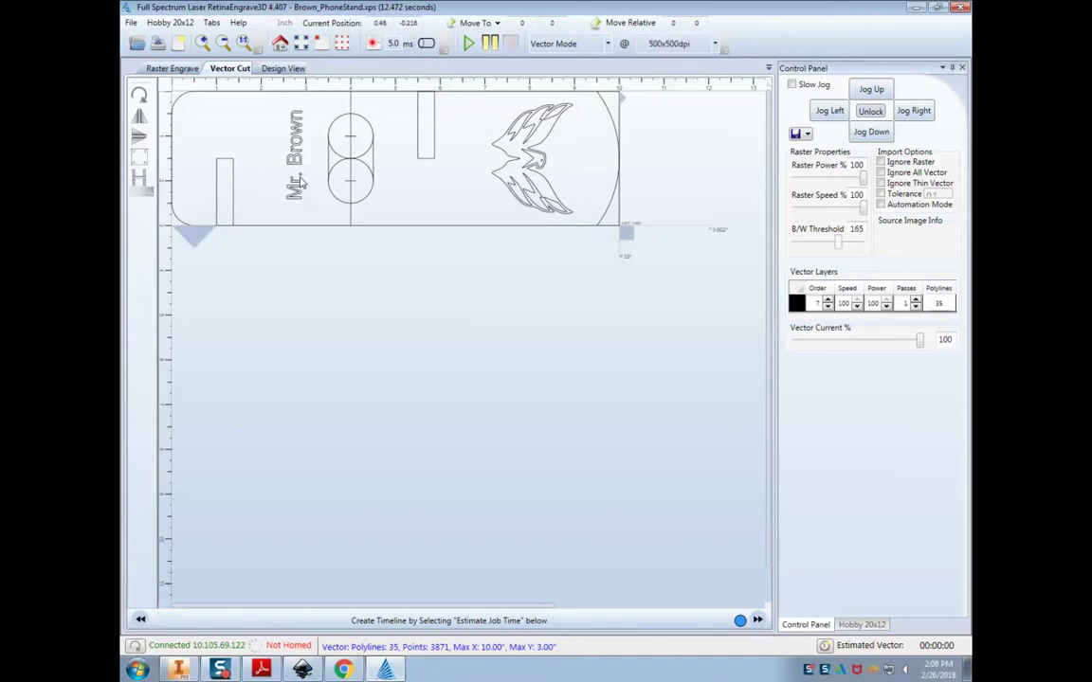
# Move the head to the origin, accept the Not Homed warning, and start the vector cut job
pyautogui.click(277, 42)
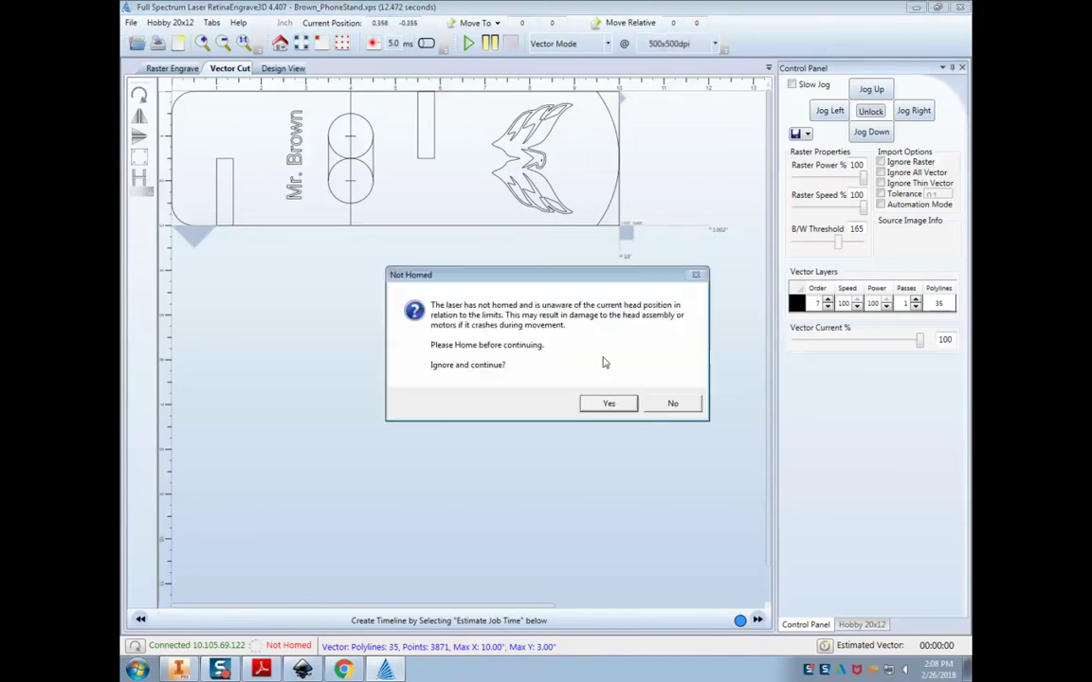
pyautogui.click(610, 405)
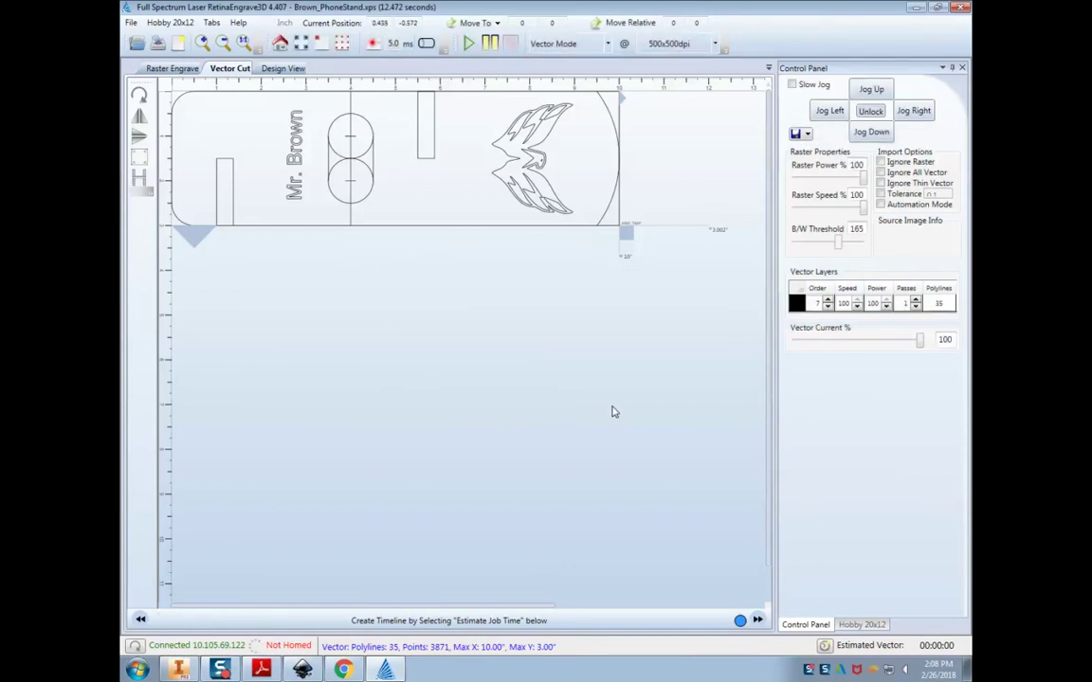
pyautogui.click(302, 45)
pyautogui.click(469, 45)
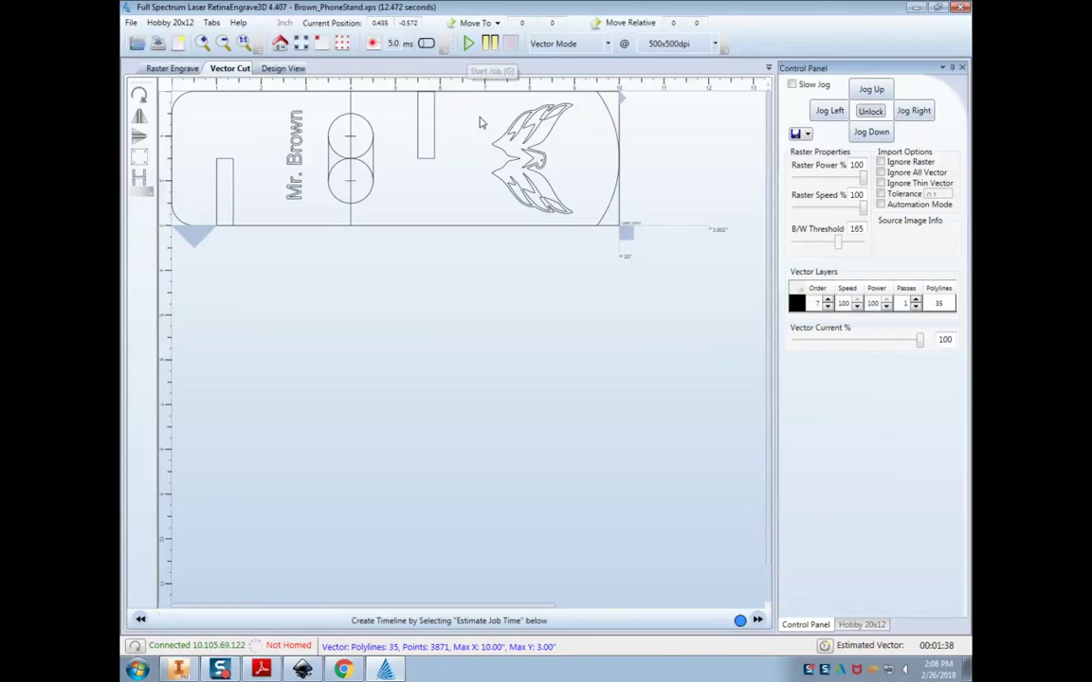